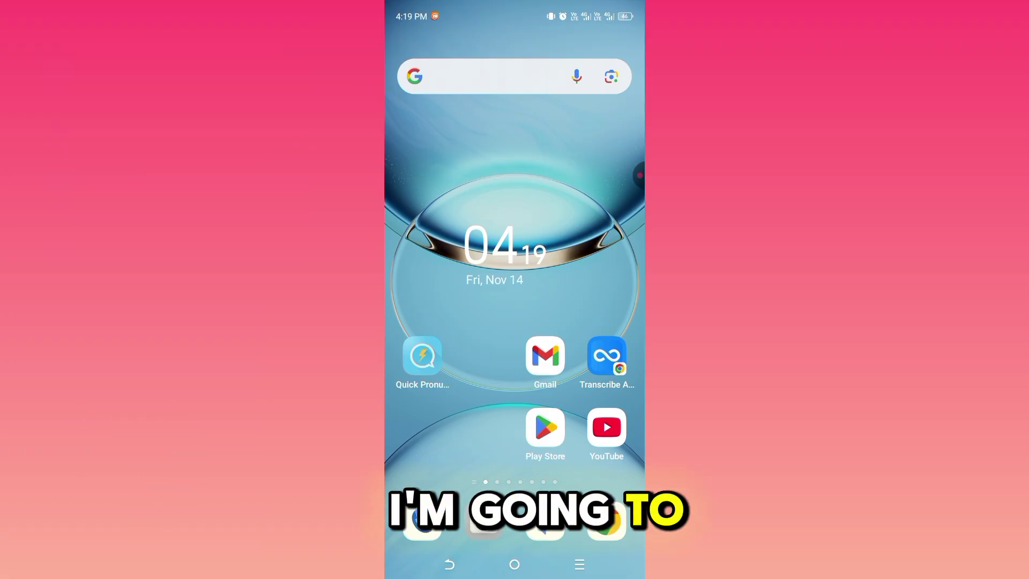
Swipe over to the second home screen page
scroll(515, 289, "right", 2)
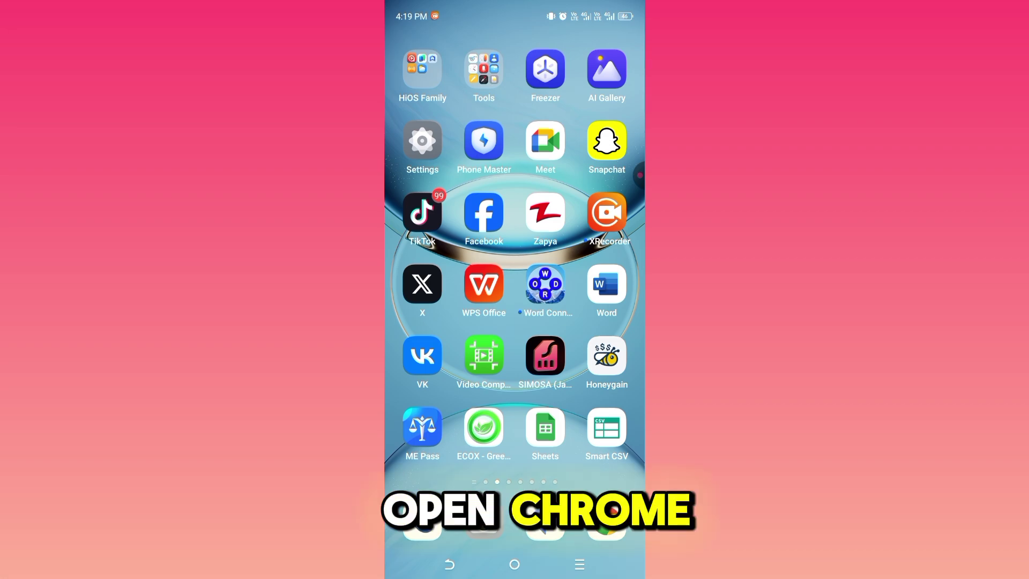
Launch Chrome and reach the Delete browsing data page from History
left_click(606, 520)
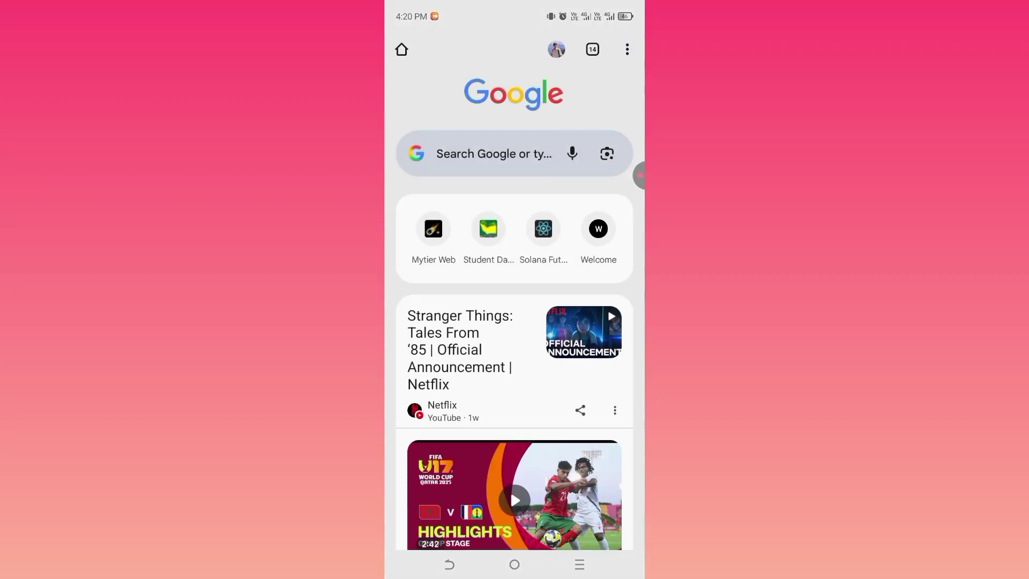
left_click(627, 64)
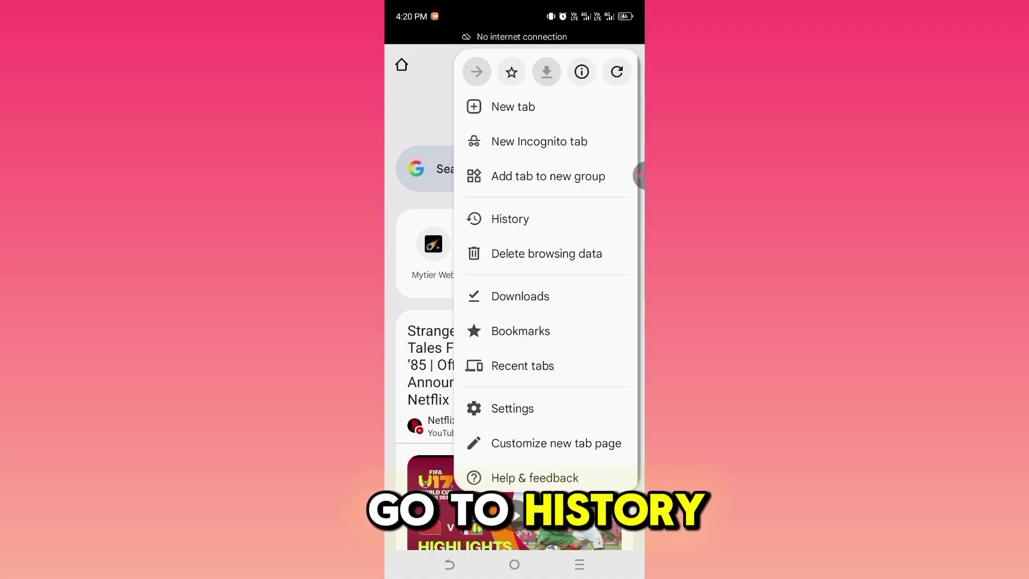
left_click(510, 219)
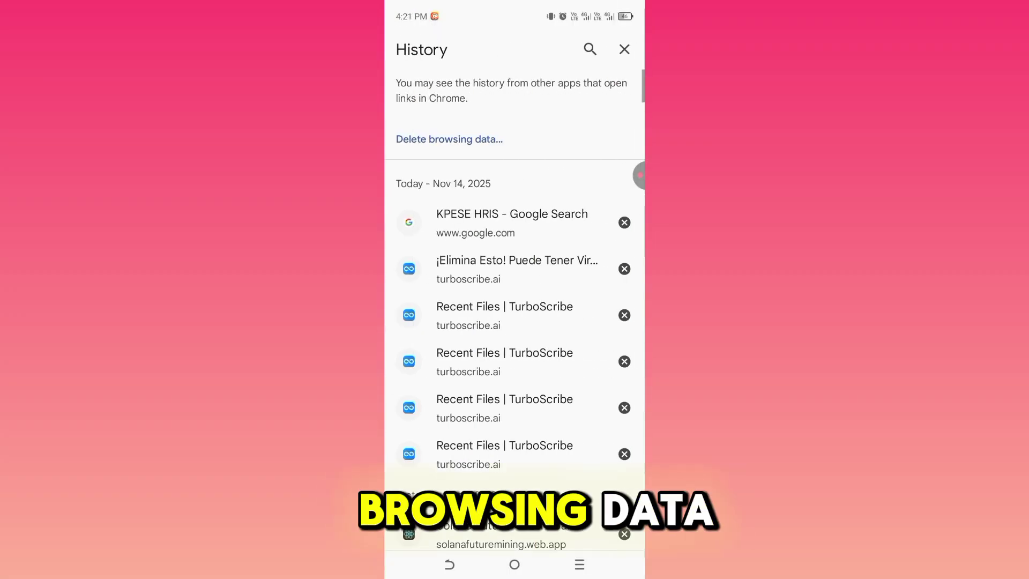
left_click(449, 138)
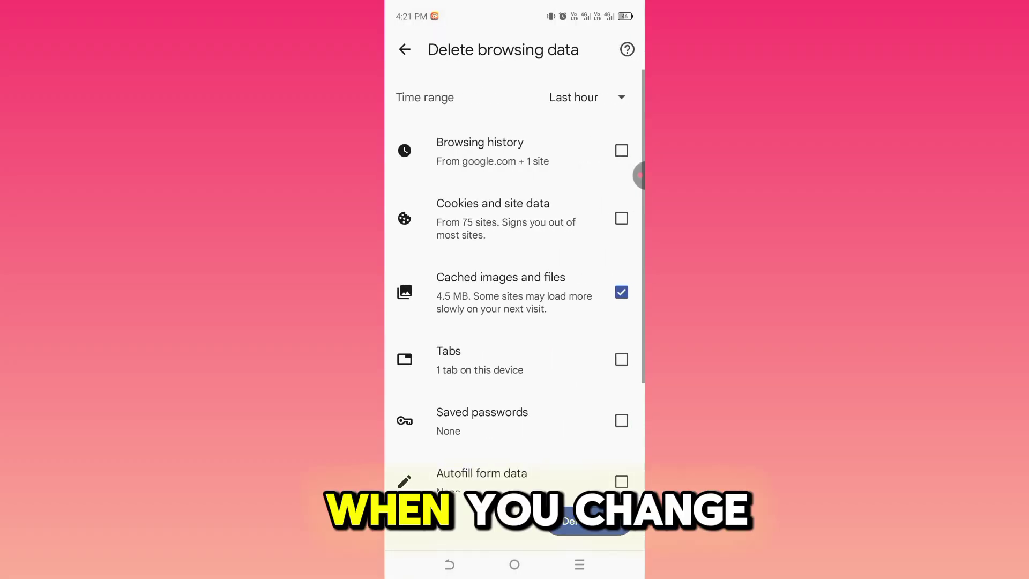
Delete All time browsing history and cookies and site data, including important sites
left_click(587, 97)
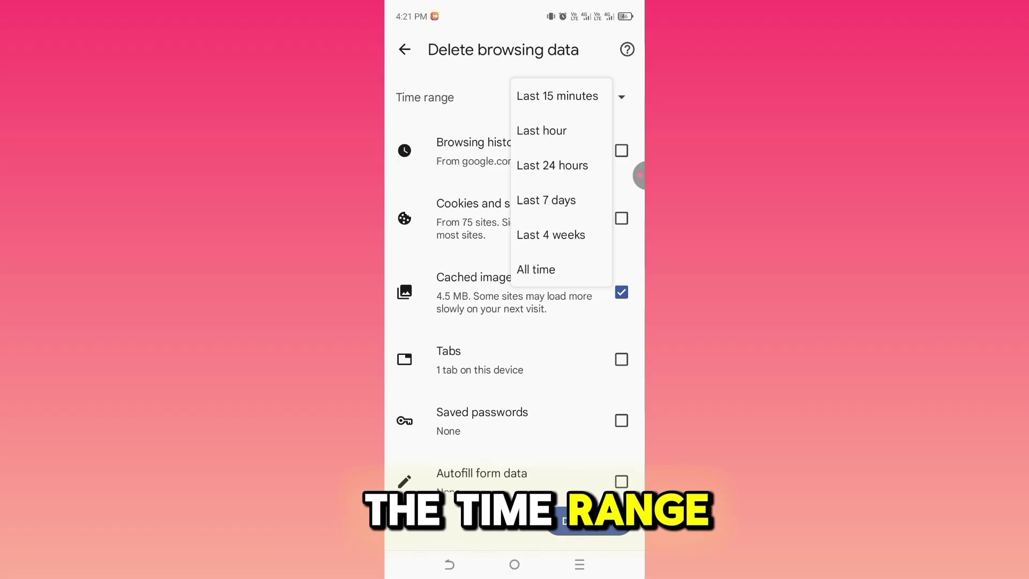
left_click(536, 269)
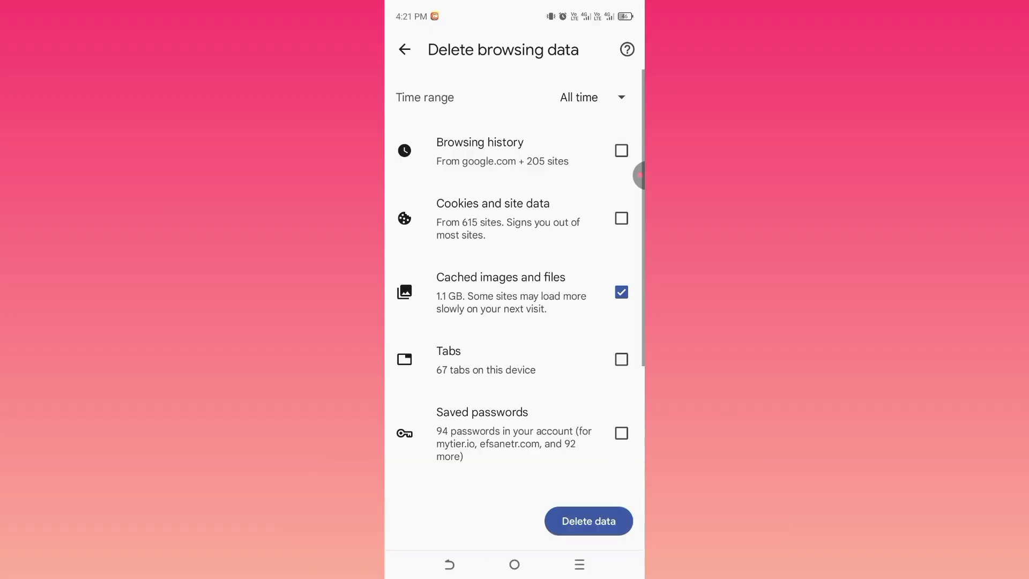
left_click(621, 151)
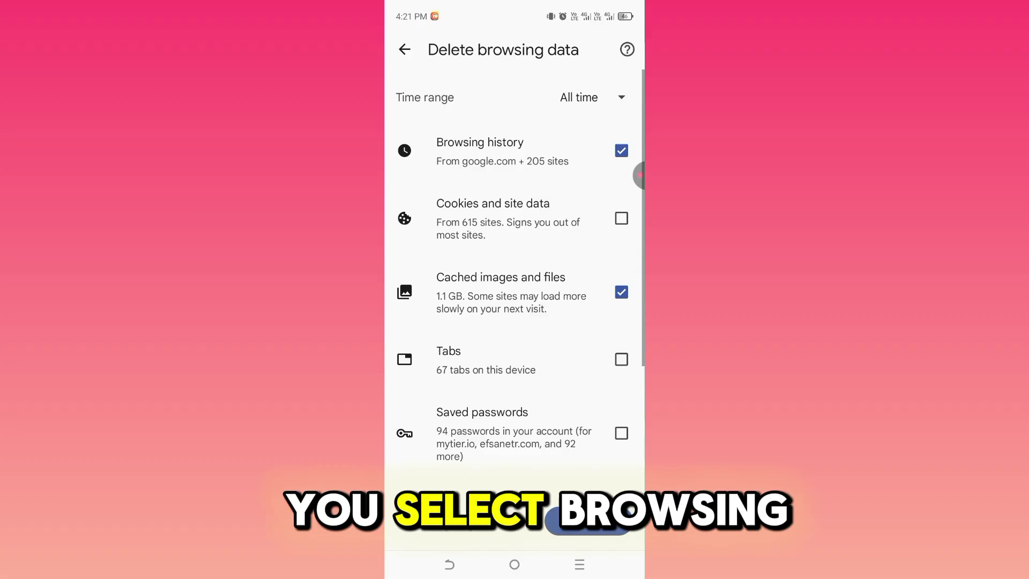
left_click(621, 218)
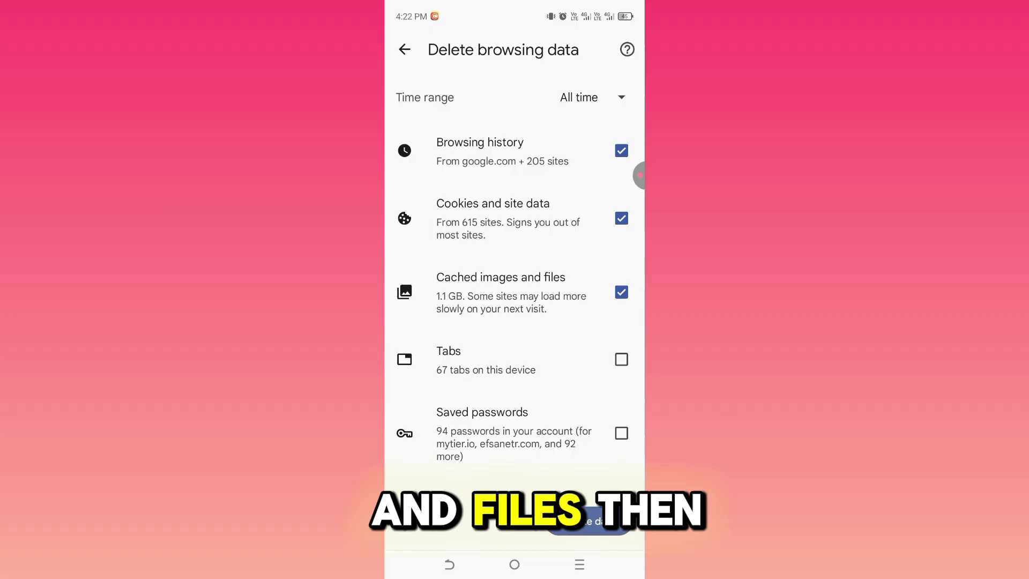
left_click(587, 521)
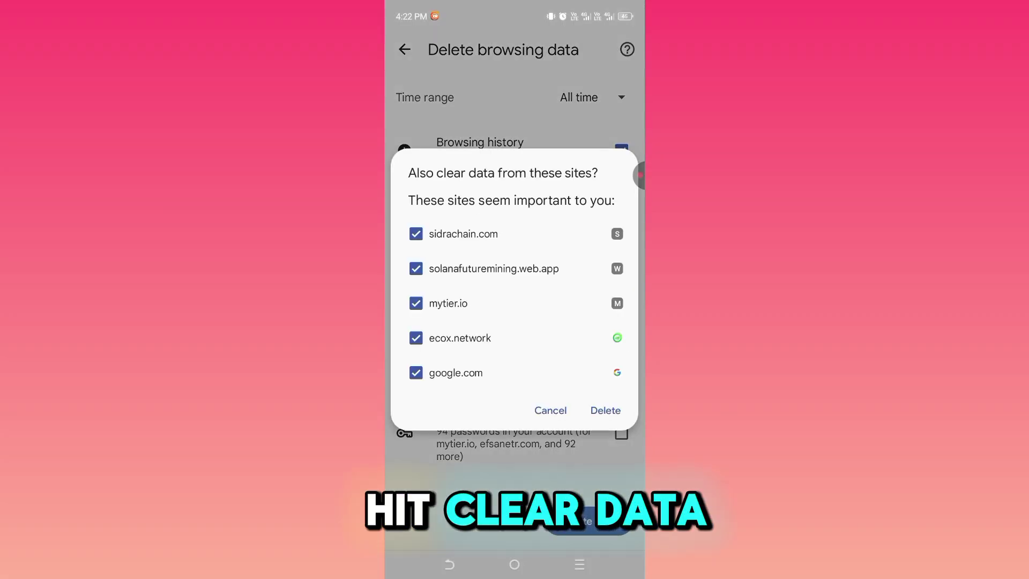
left_click(605, 410)
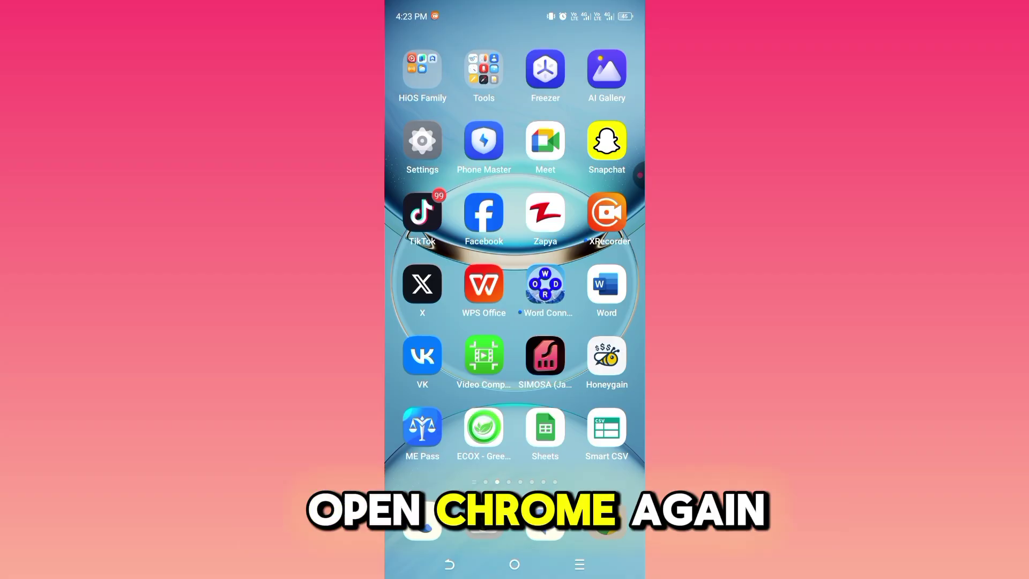
Reopen Chrome and bring up its Downloads list
left_click(607, 525)
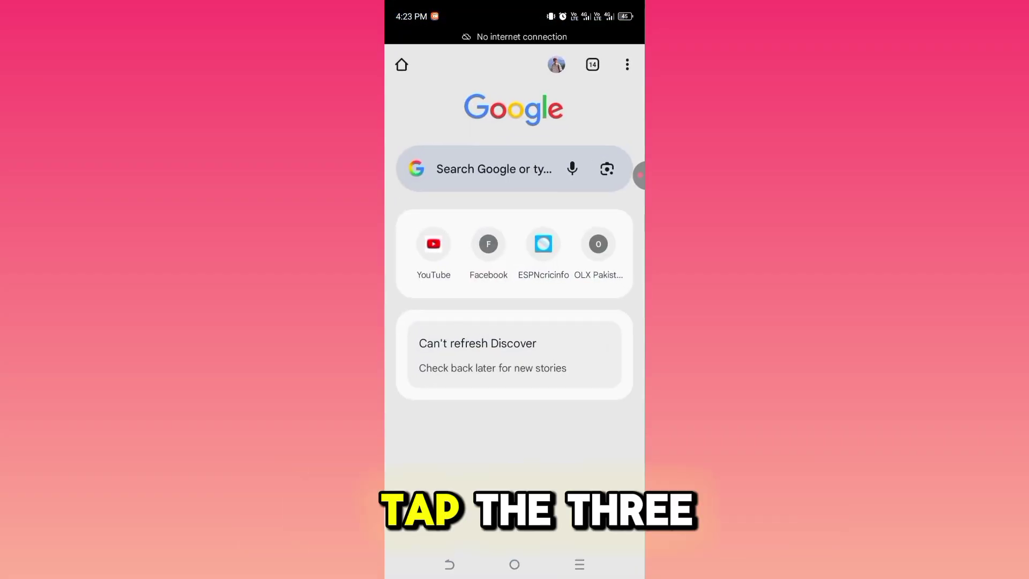
left_click(627, 64)
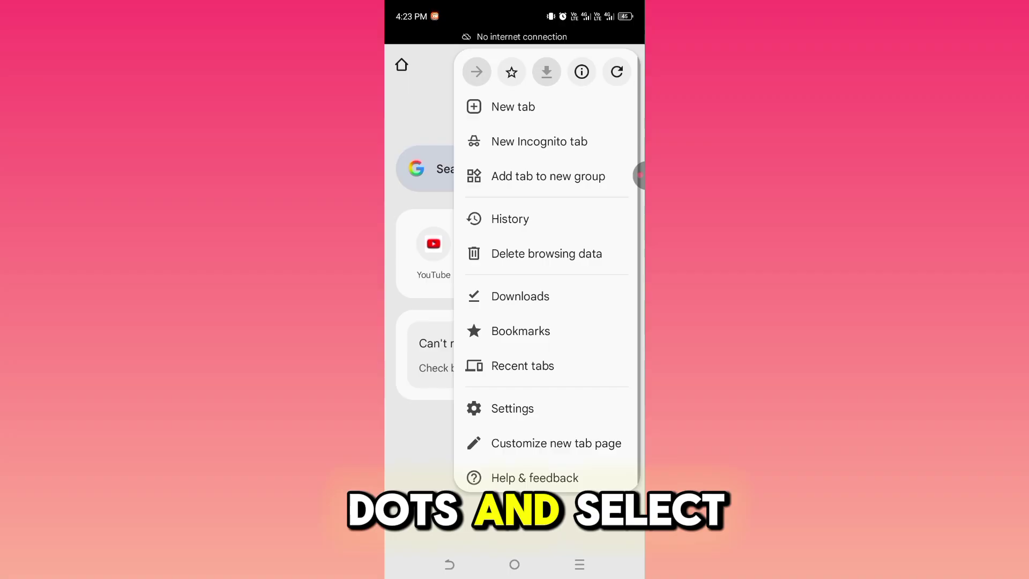
left_click(521, 296)
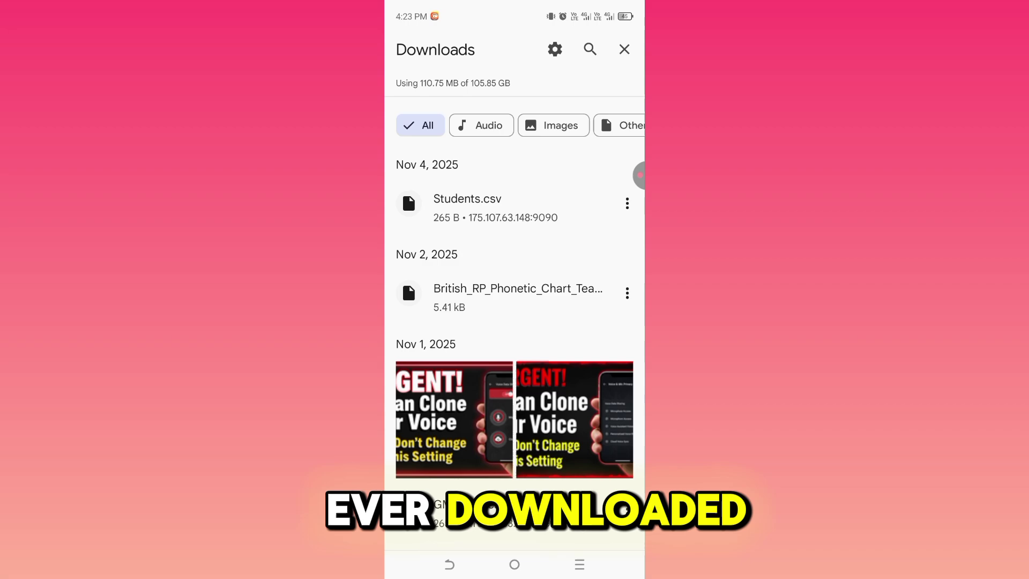
Go through the downloads and delete the six selected untrusted items
scroll(514, 322, "down", 2)
scroll(514, 305, "down", 5)
scroll(515, 306, "down", 2)
scroll(515, 306, "down", 6)
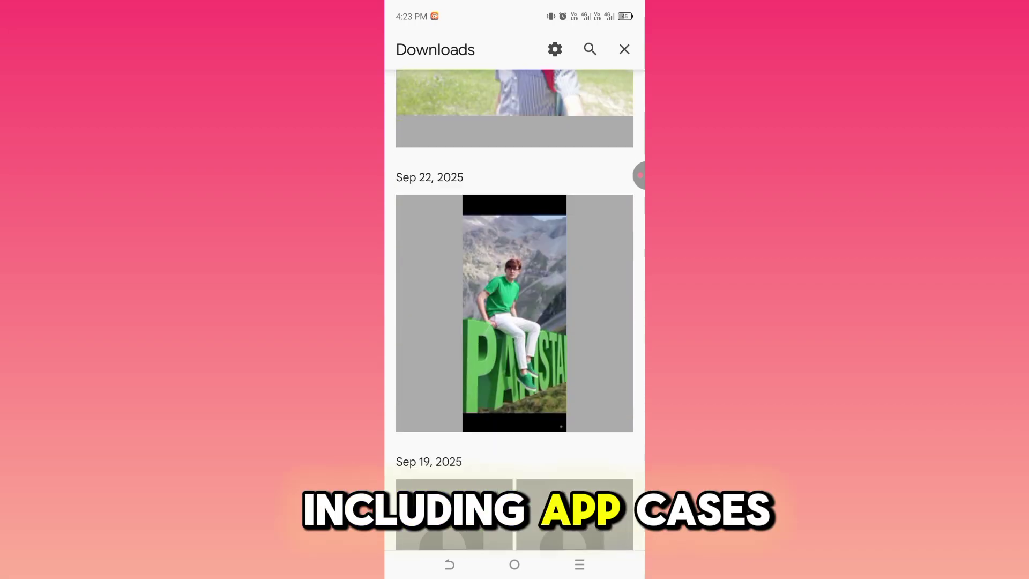
scroll(515, 305, "down", 5)
scroll(514, 306, "down", 6)
scroll(514, 306, "down", 2)
scroll(514, 305, "down", 3)
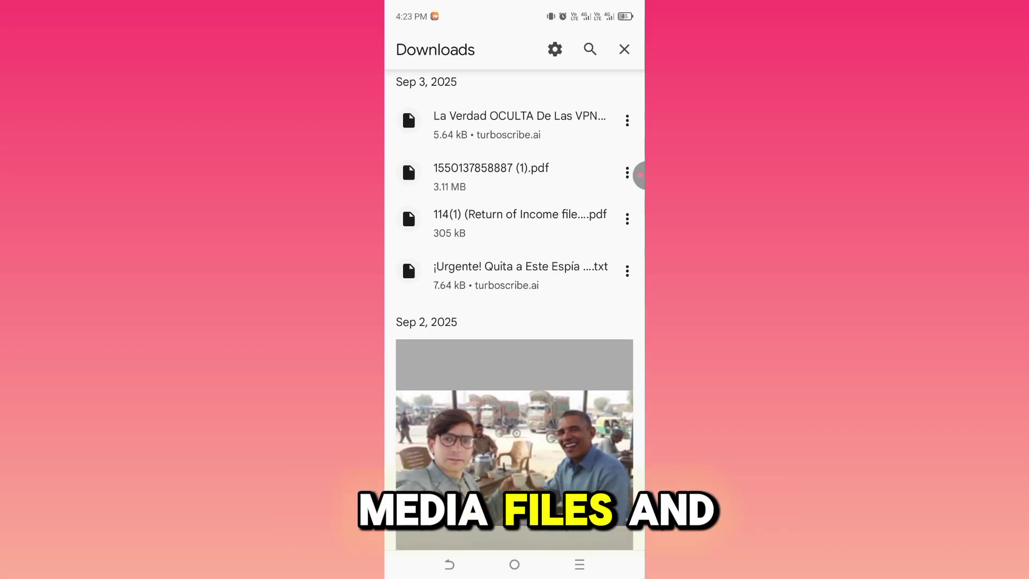
scroll(514, 306, "down", 4)
scroll(515, 305, "down", 4)
scroll(515, 305, "down", 5)
scroll(515, 305, "down", 3)
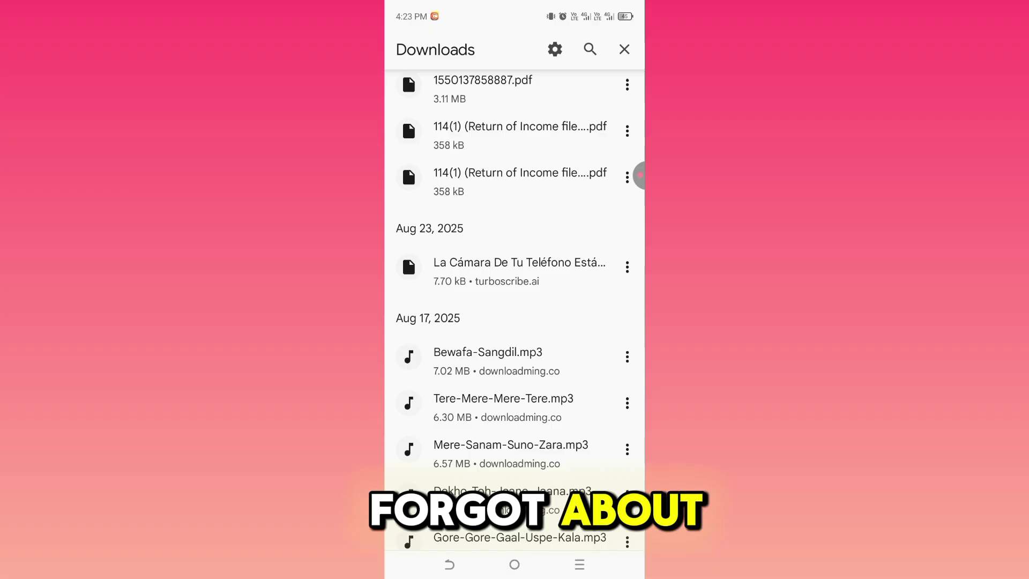
scroll(514, 305, "down", 3)
scroll(515, 306, "down", 5)
scroll(514, 305, "down", 4)
scroll(514, 305, "down", 1)
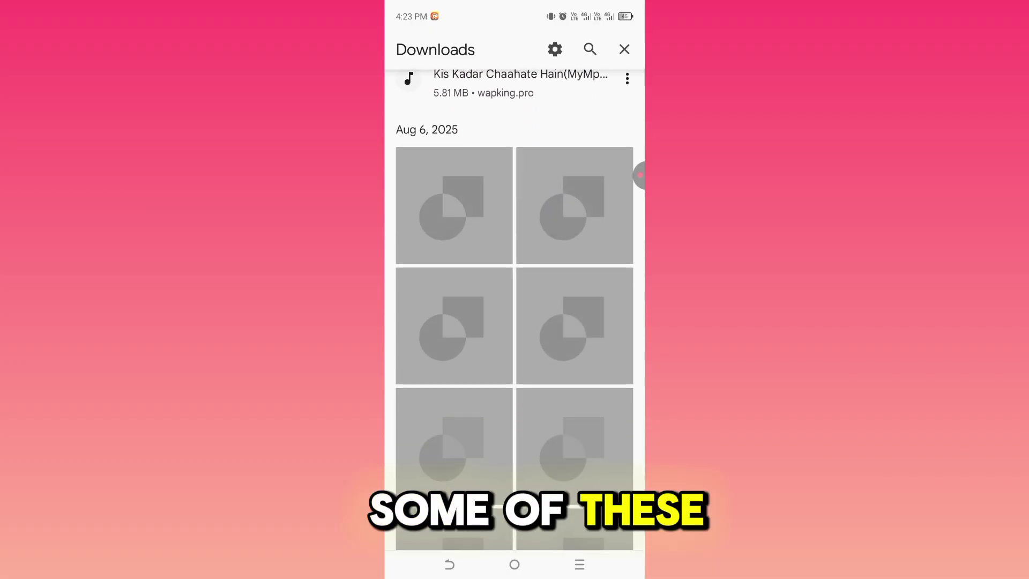
scroll(514, 305, "down", 3)
scroll(514, 306, "down", 3)
scroll(515, 305, "down", 4)
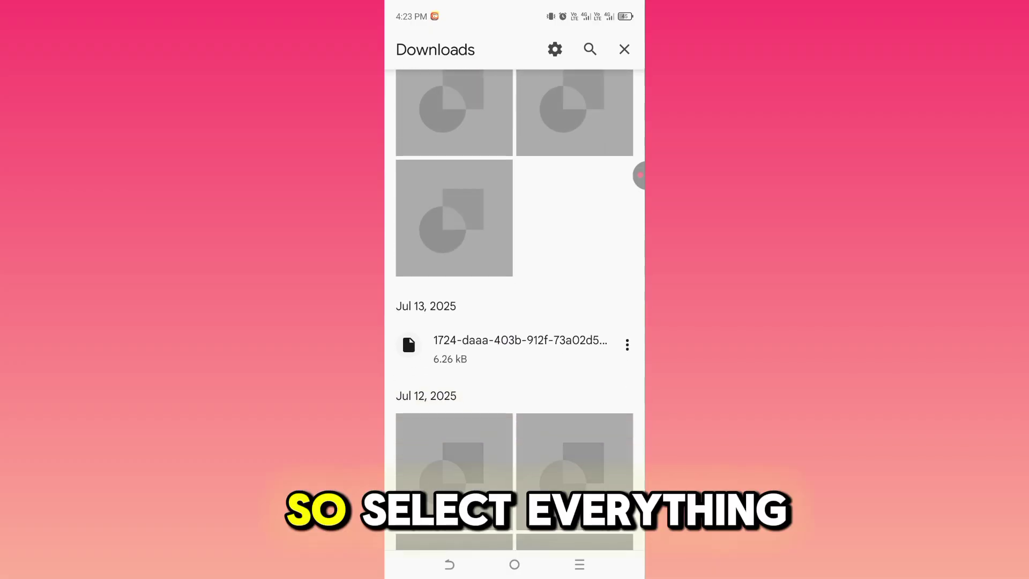
scroll(514, 305, "down", 2)
scroll(514, 305, "down", 3)
scroll(514, 305, "down", 3)
scroll(514, 306, "down", 4)
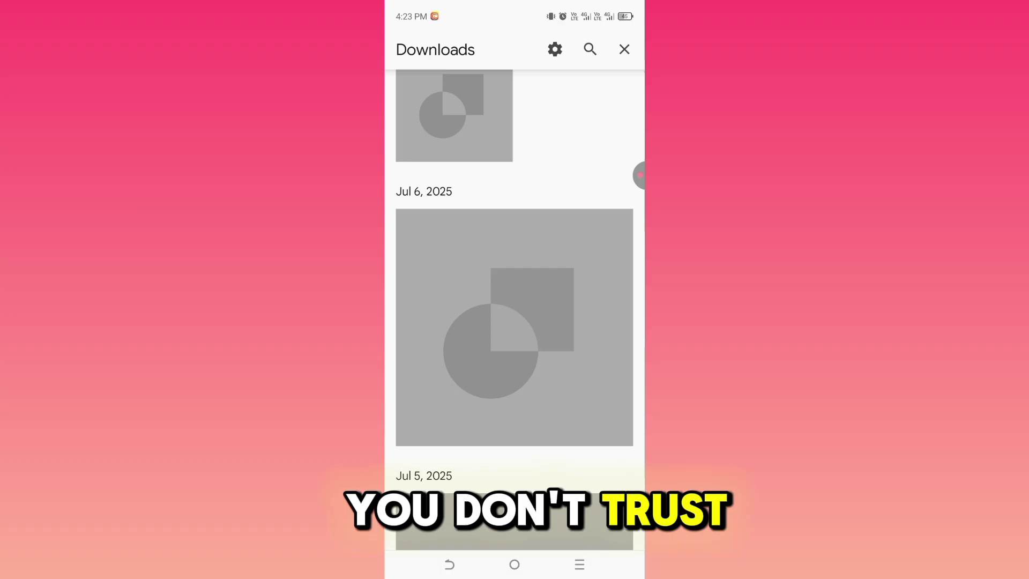
scroll(514, 306, "down", 2)
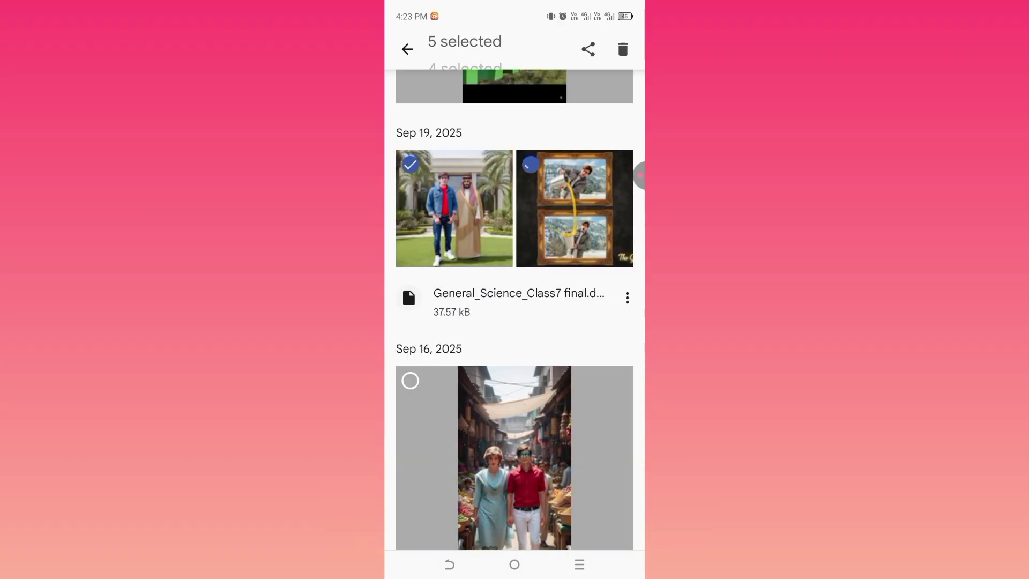
scroll(515, 306, "down", 3)
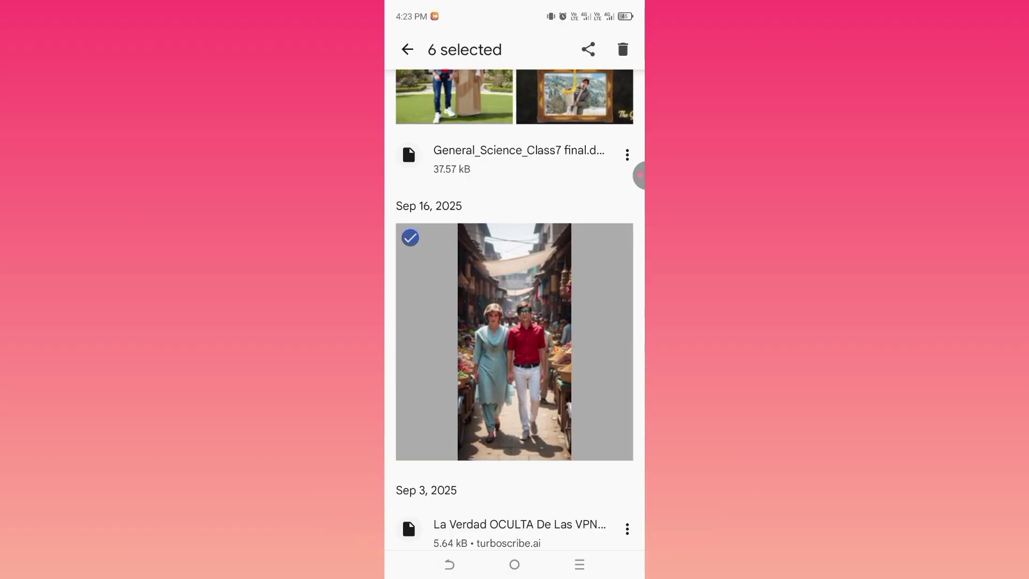
scroll(515, 305, "down", 1)
scroll(515, 305, "down", 1)
left_click(622, 49)
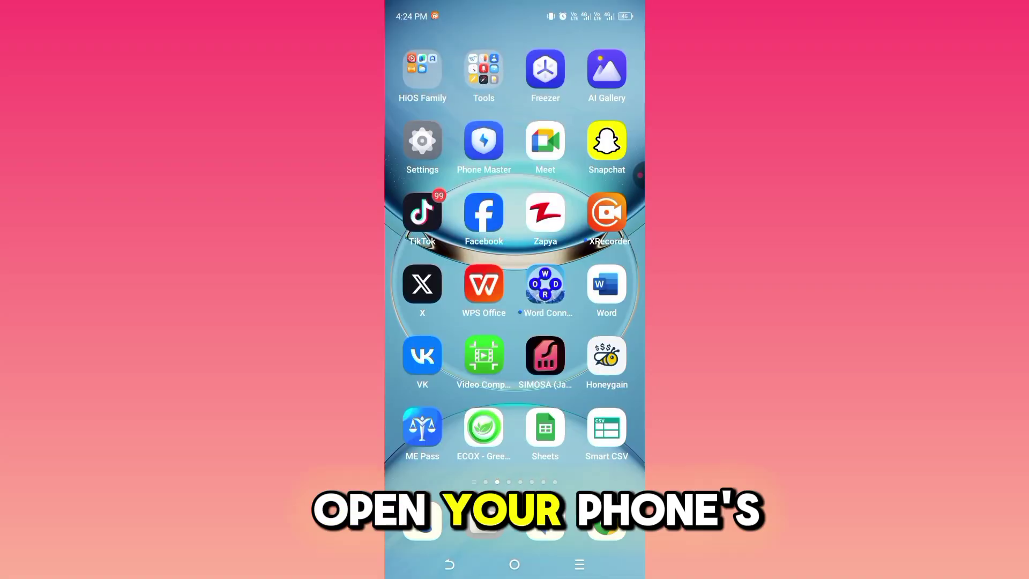
Open File Manager and search the phone's files for 'ownload'
left_click_drag(514, 429, 514, 215)
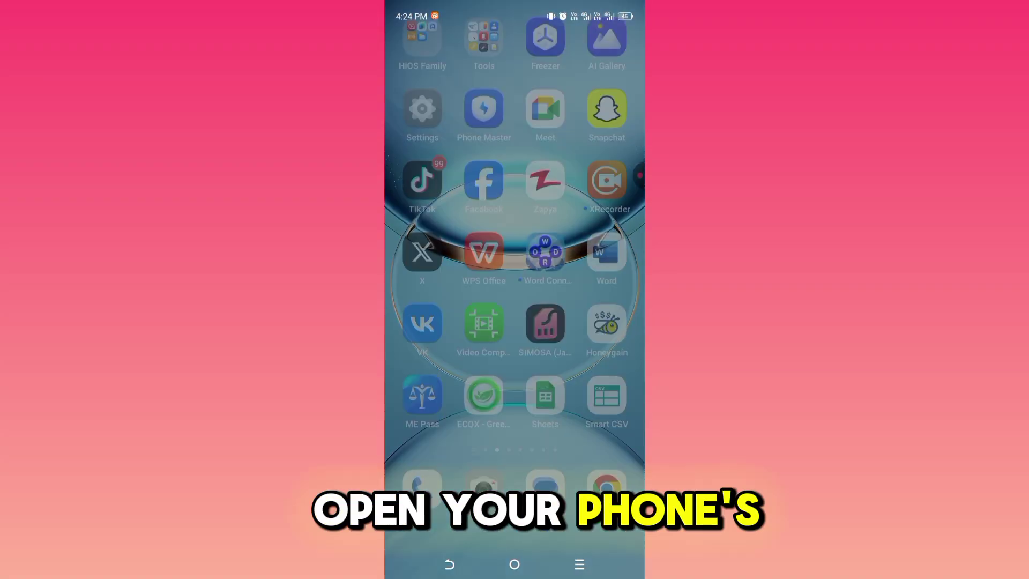
type("F")
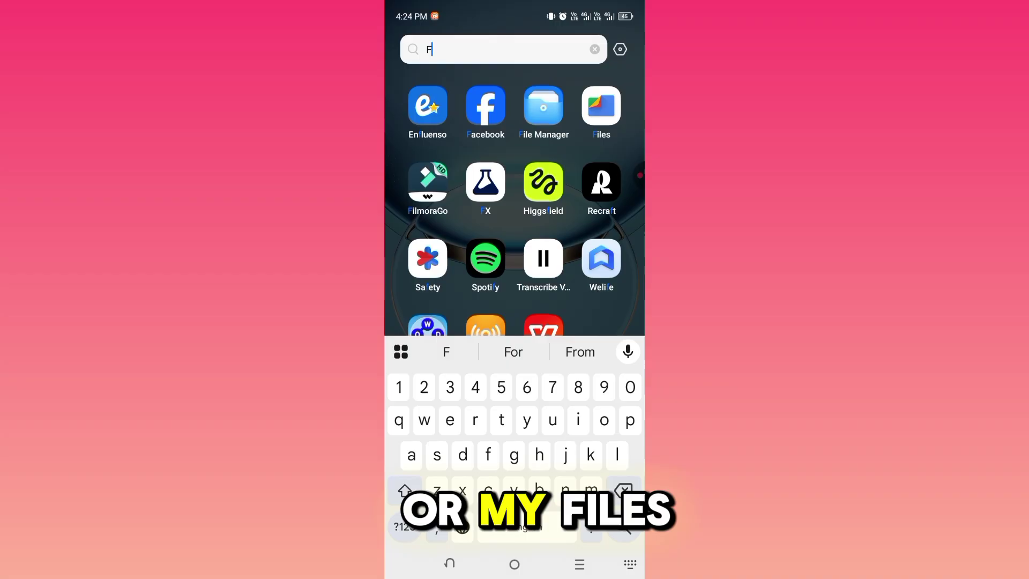
type("ile")
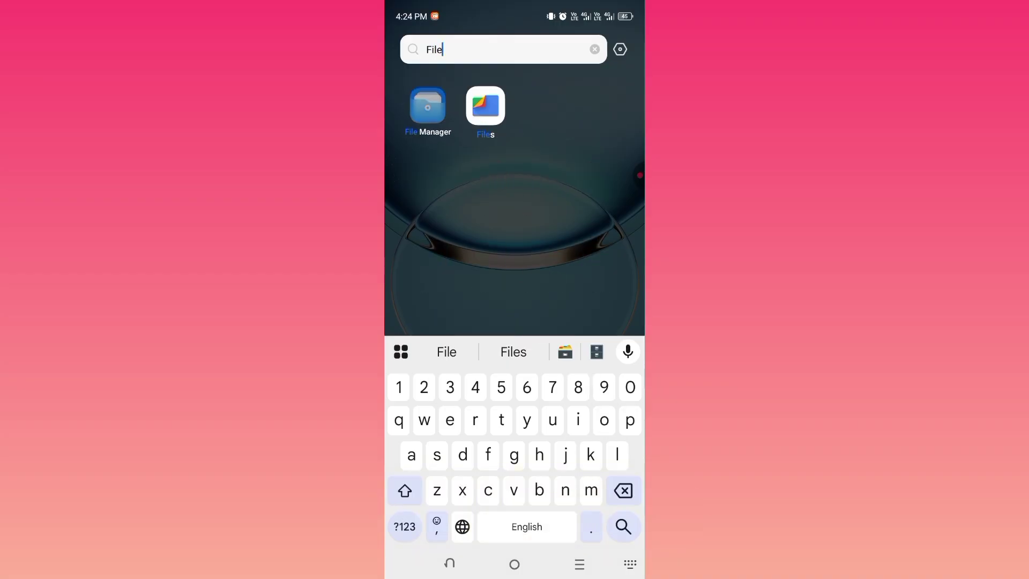
left_click(427, 106)
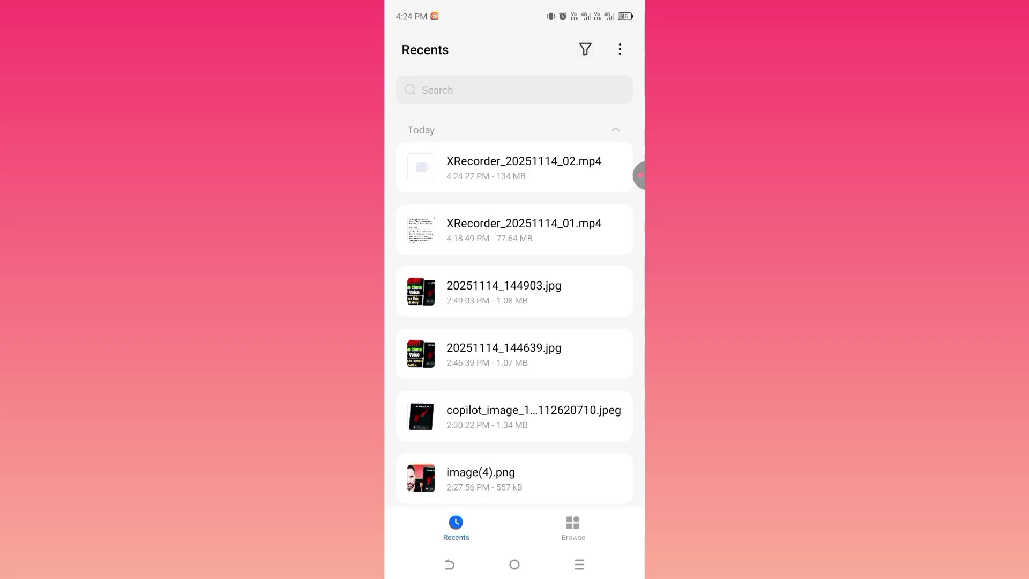
left_click(572, 528)
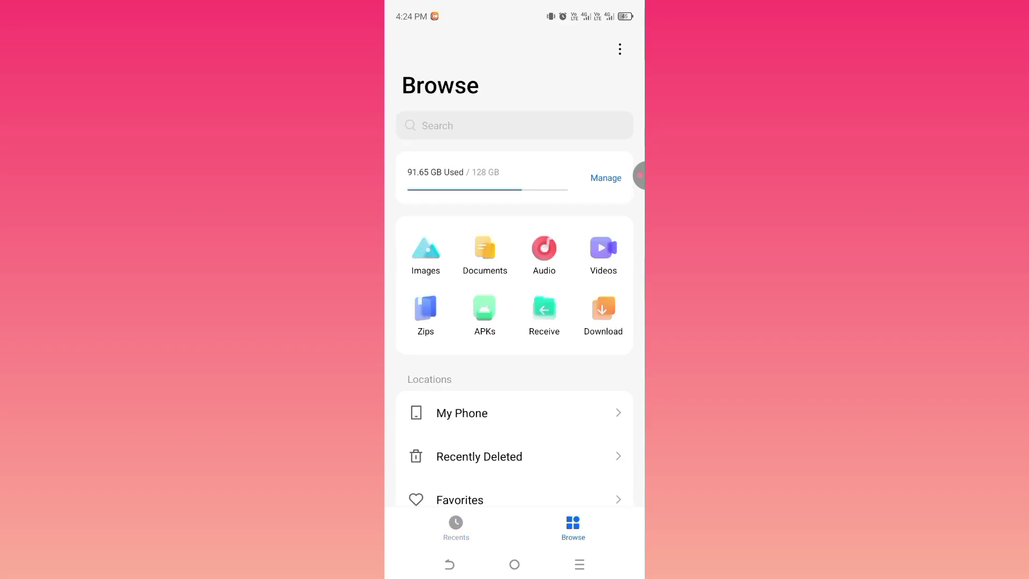
left_click(461, 413)
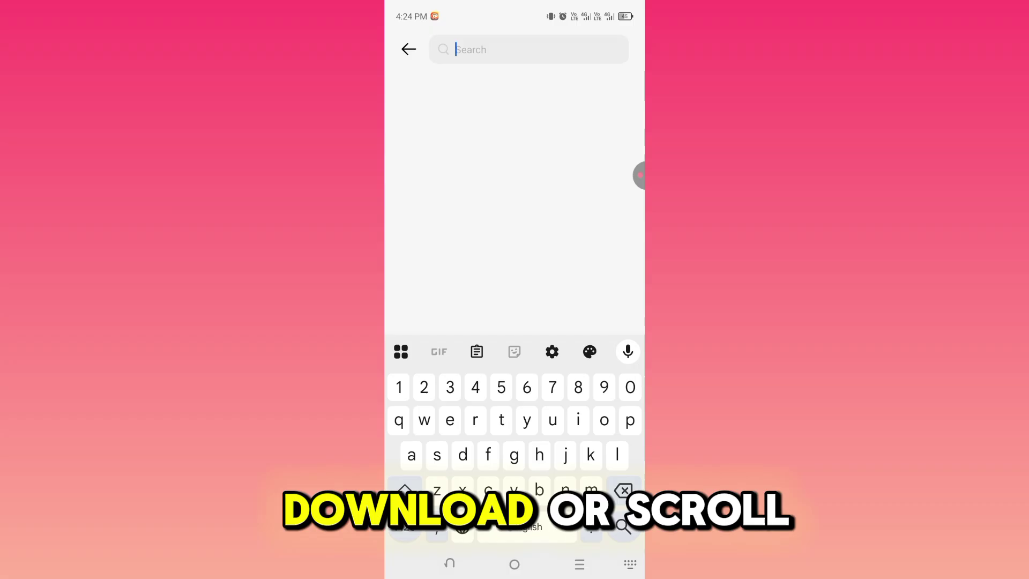
type("downlo")
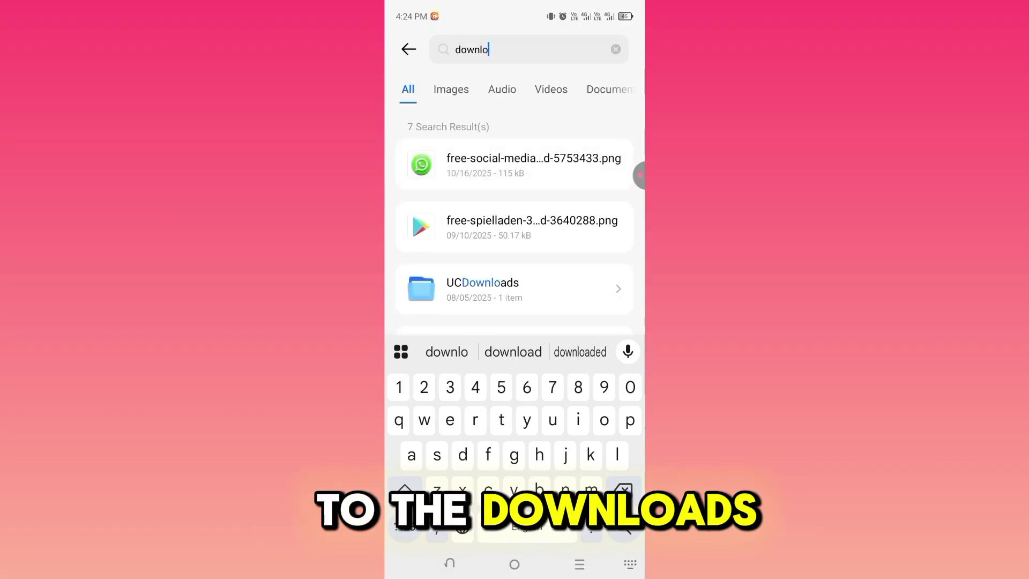
type("ad")
key("Return")
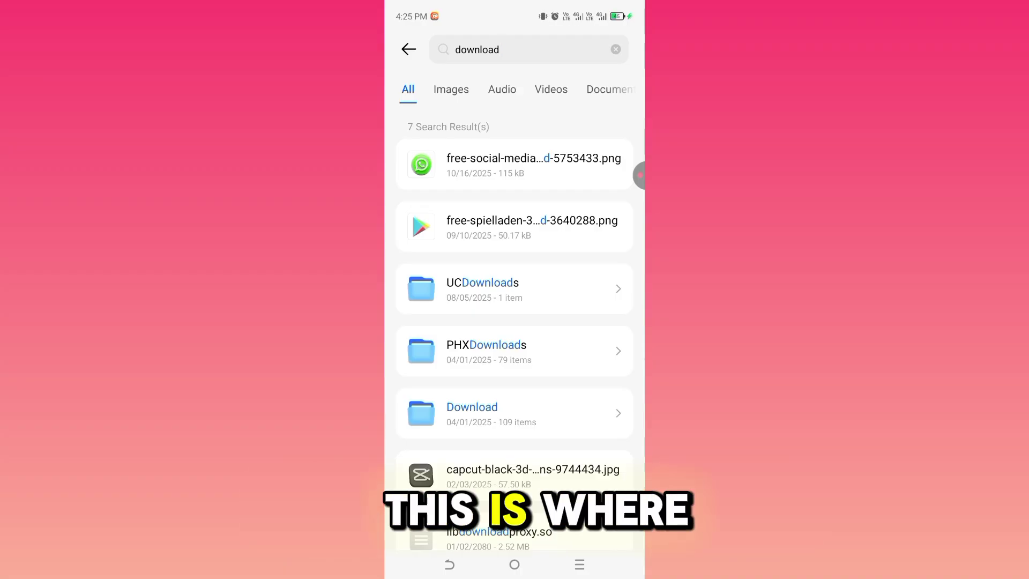
Delete three suspicious files in PHXDownloads, including aleo.ZIP and a preview image
scroll(514, 322, "down", 1)
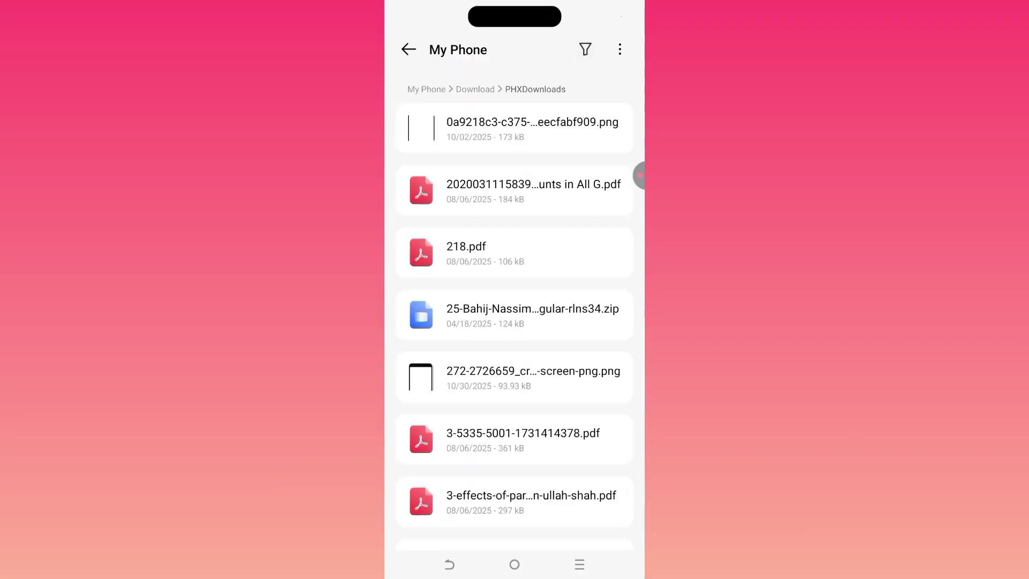
scroll(515, 321, "down", 1)
scroll(515, 322, "down", 1)
scroll(514, 321, "down", 1)
scroll(514, 322, "down", 3)
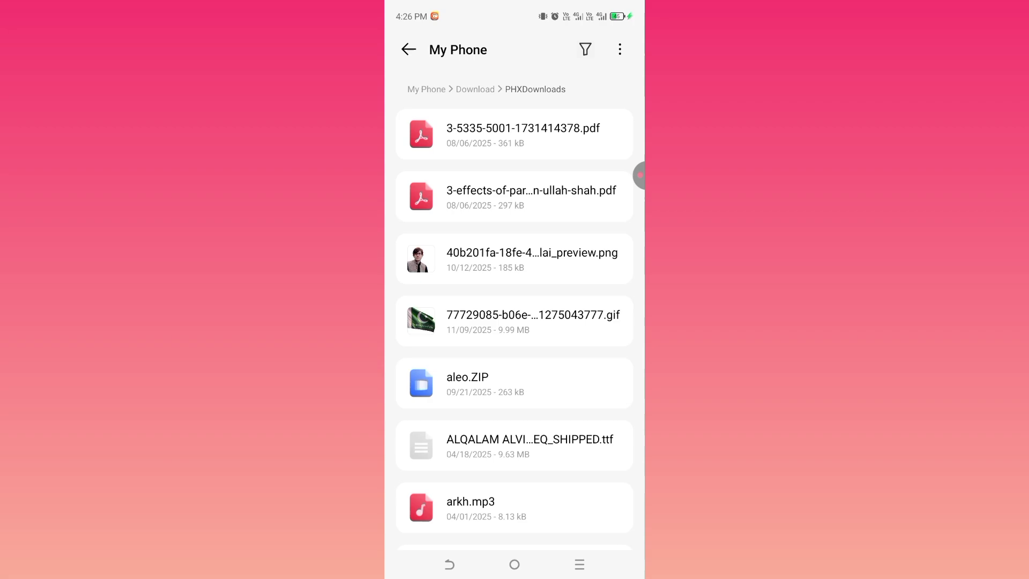
left_click(408, 49)
scroll(514, 321, "up", 1)
left_click(514, 220)
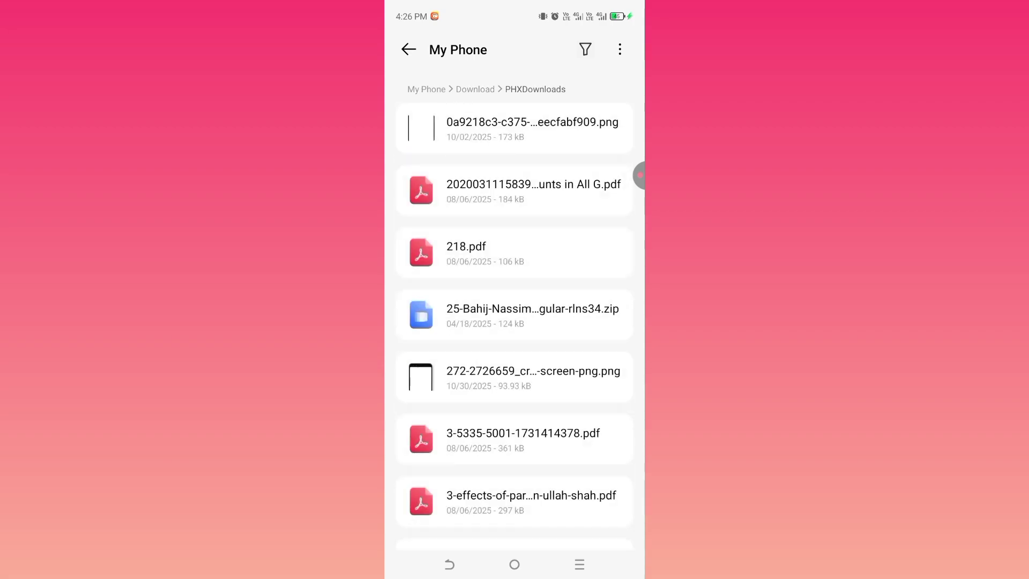
scroll(514, 322, "down", 2)
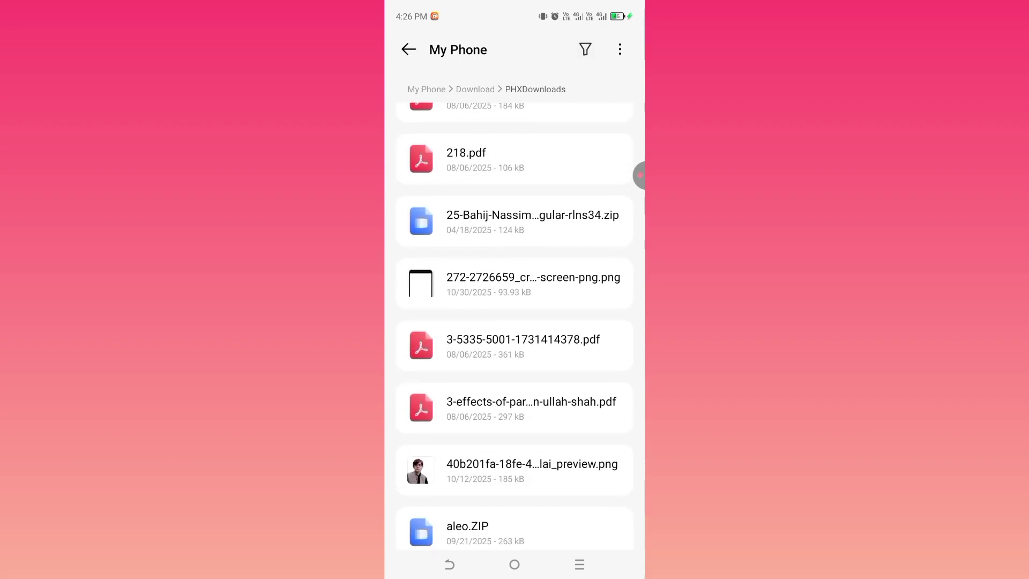
scroll(514, 321, "down", 4)
scroll(514, 322, "down", 3)
scroll(515, 322, "down", 2)
scroll(515, 322, "up", 5)
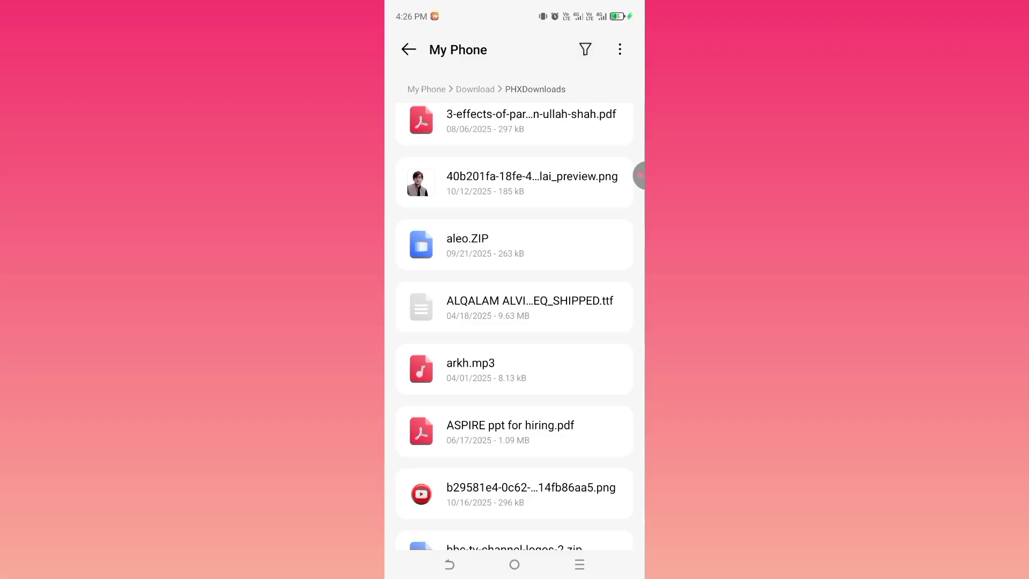
scroll(514, 322, "down", 1)
left_click(563, 523)
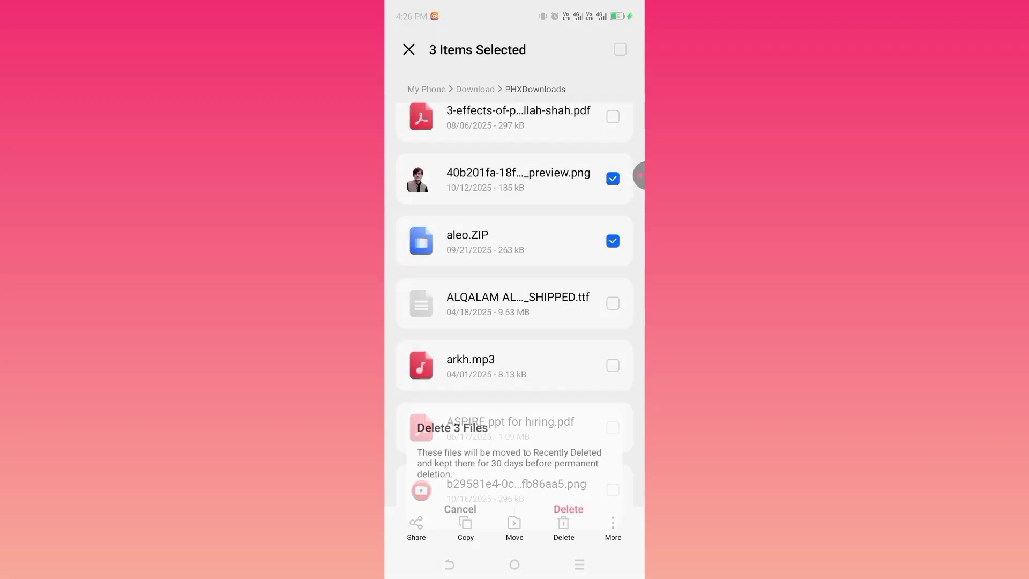
left_click(567, 510)
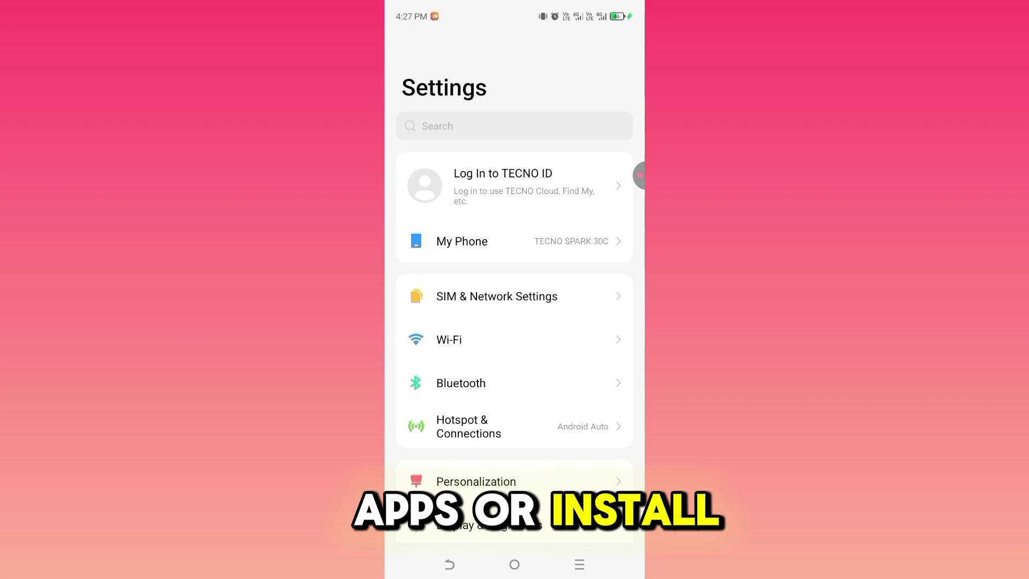
Enter 'unknown' into the Settings search bar
left_click(515, 126)
type("unknown")
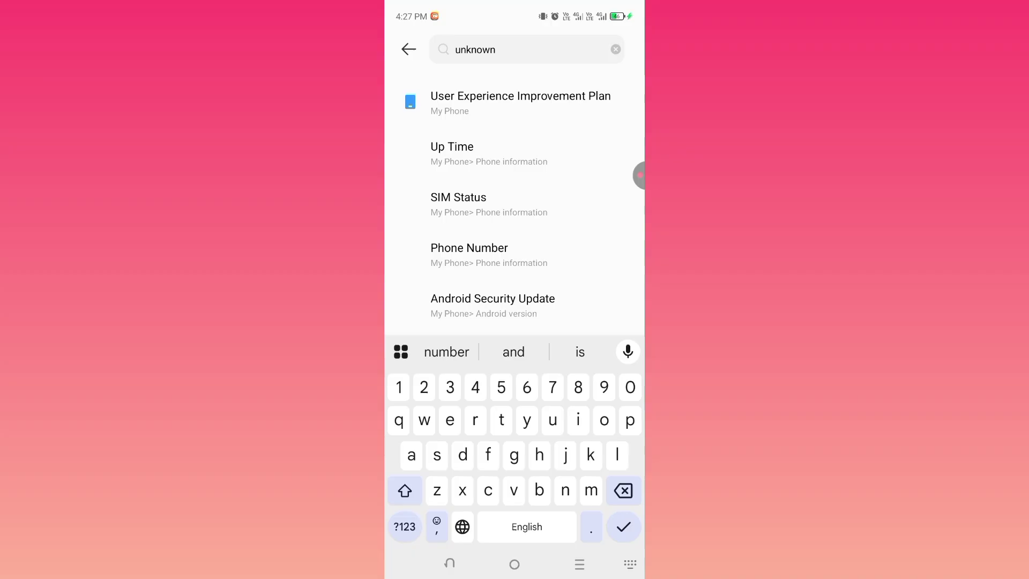
Reach the Install unknown apps list through the search result and Special App Access
left_click(449, 563)
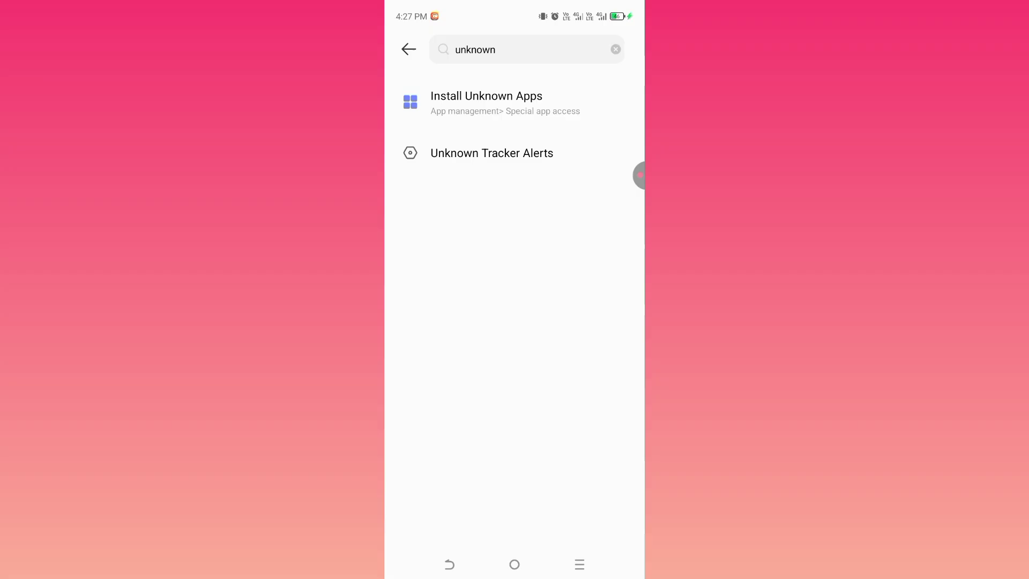
left_click(486, 101)
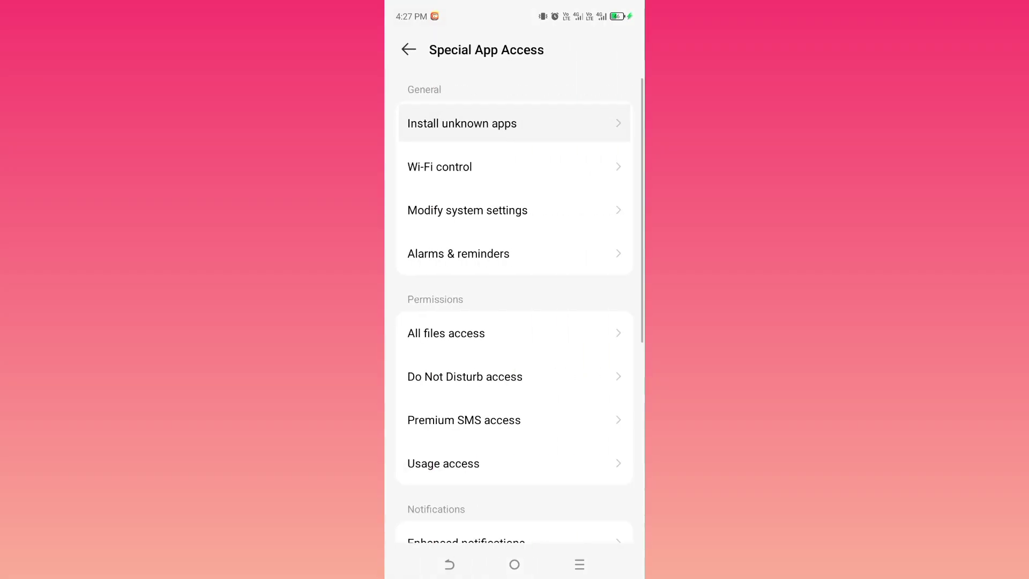
left_click(461, 123)
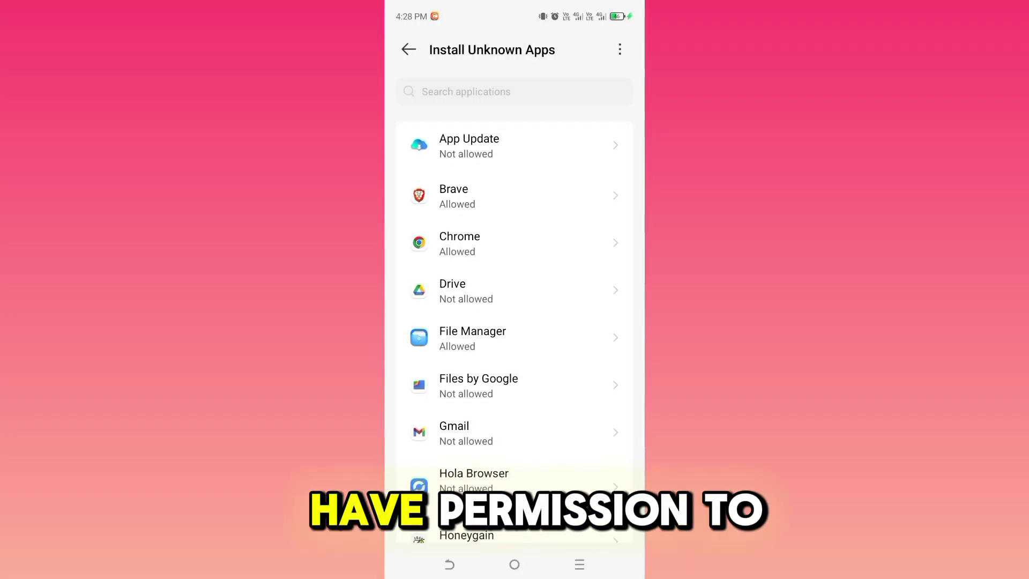
scroll(515, 333, "down", 1)
scroll(514, 322, "down", 10)
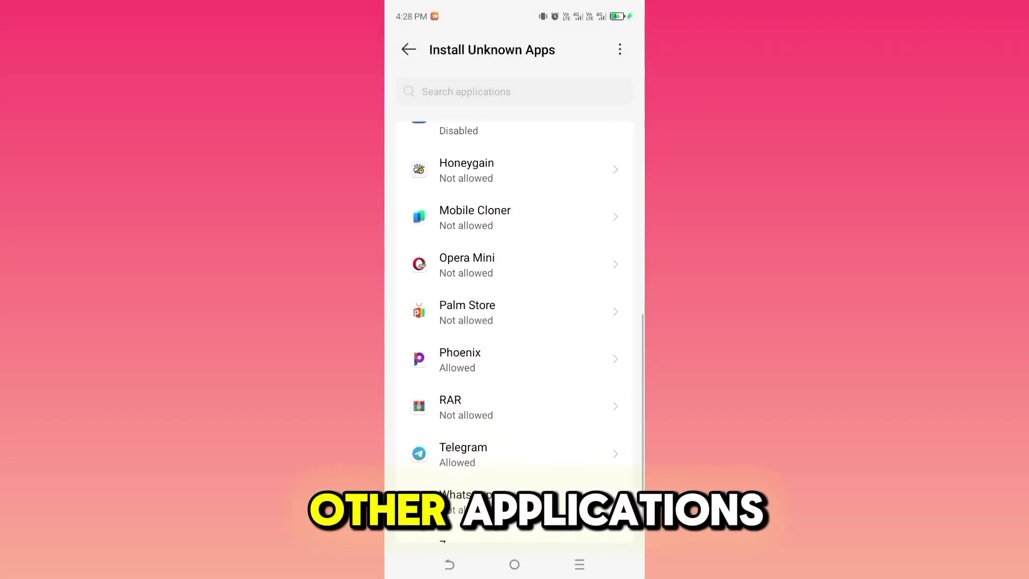
scroll(514, 443, "up", 10)
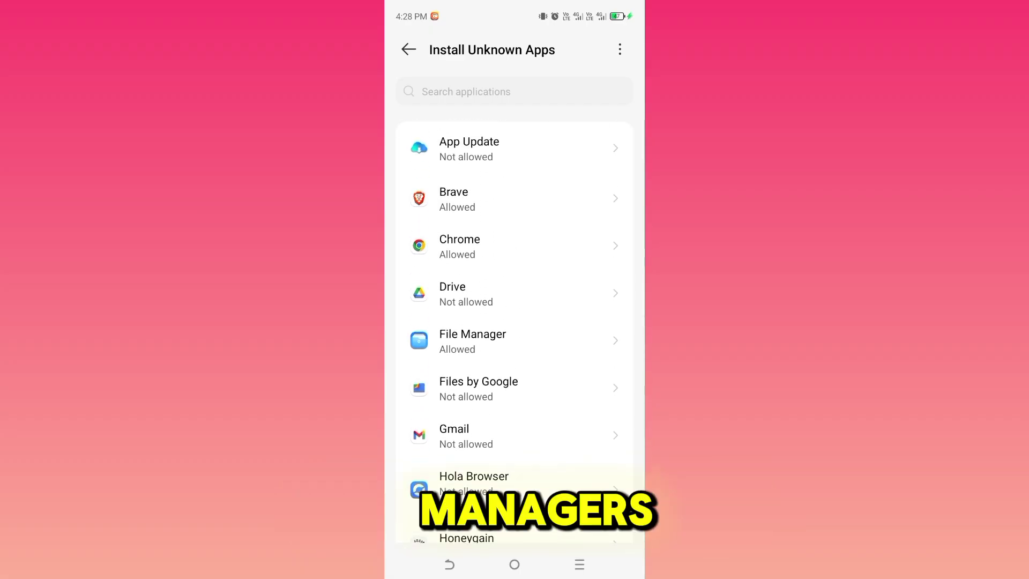
Look at Brave's and Chrome's unknown-apps permission pages
left_click(458, 198)
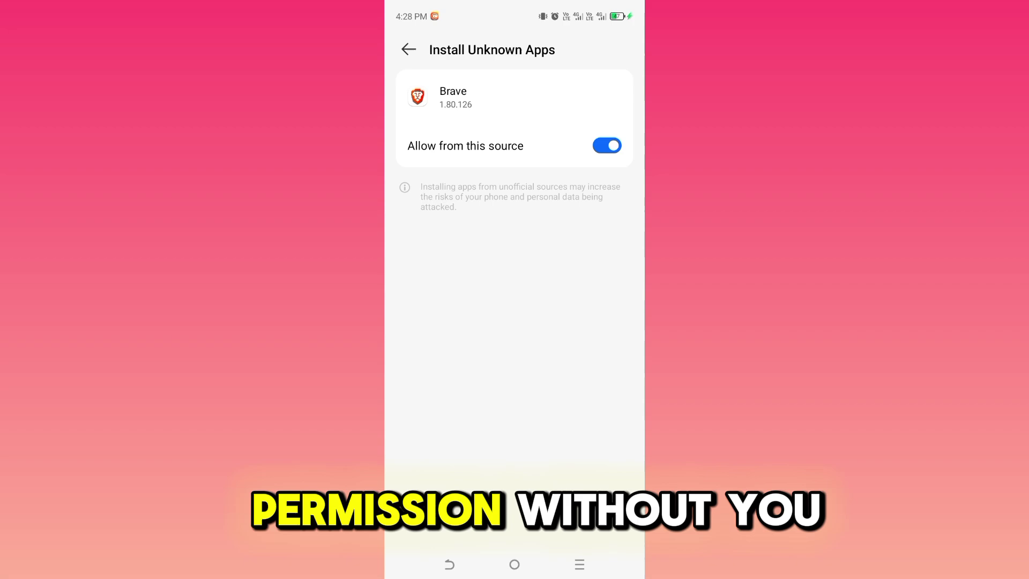
left_click(449, 564)
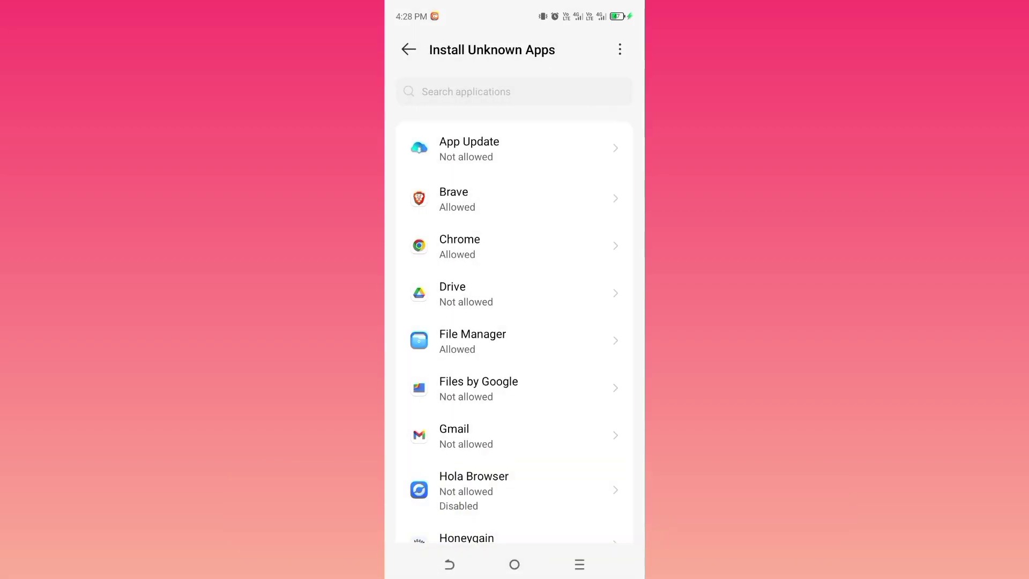
left_click(459, 246)
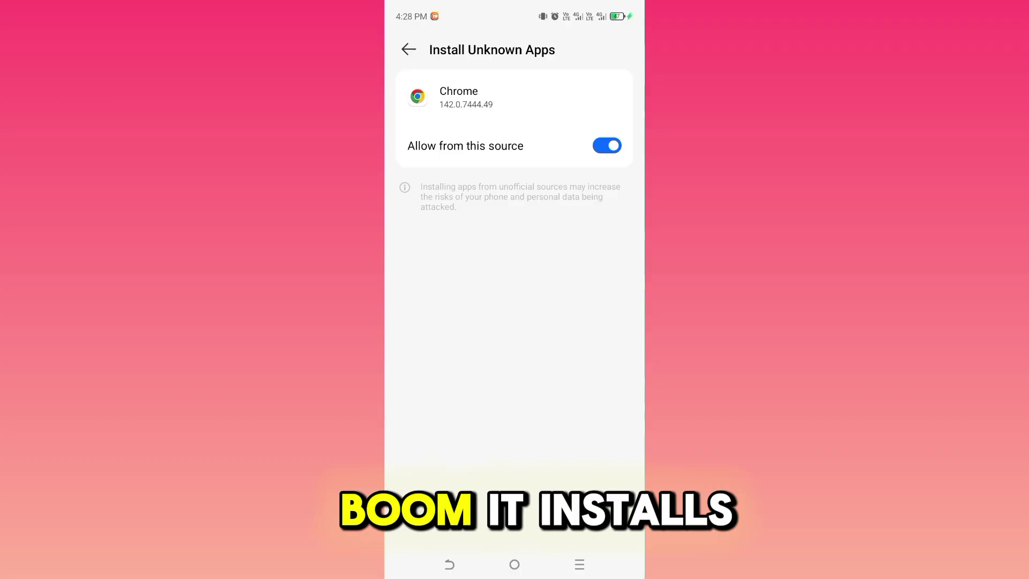
left_click(449, 564)
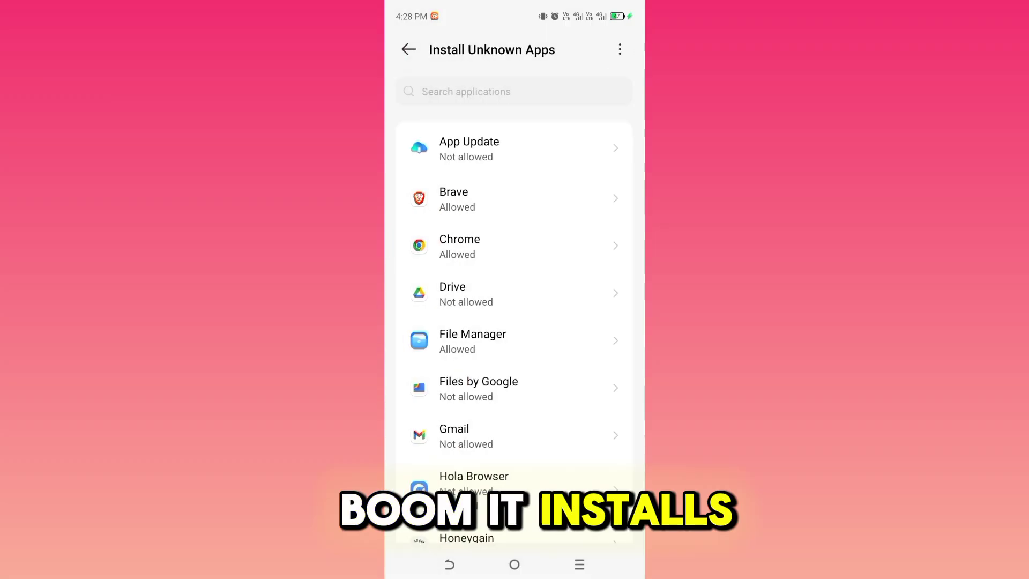
Switch off Chrome's Allow from this source permission
scroll(526, 331, "down", 1)
scroll(526, 332, "down", 2)
scroll(526, 332, "down", 3)
scroll(526, 331, "down", 2)
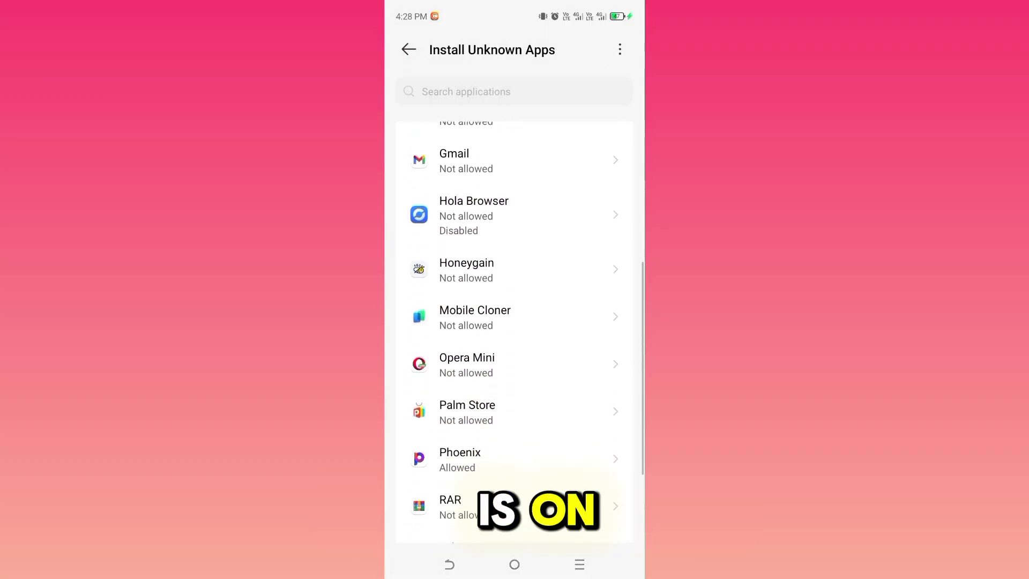
scroll(526, 331, "down", 1)
scroll(526, 331, "up", 5)
scroll(527, 331, "up", 1)
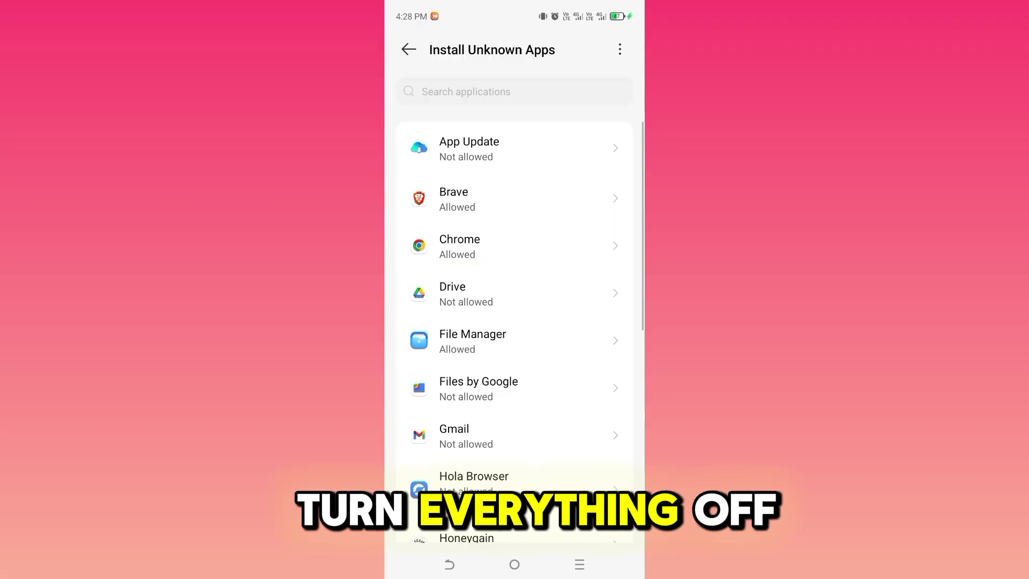
left_click(460, 245)
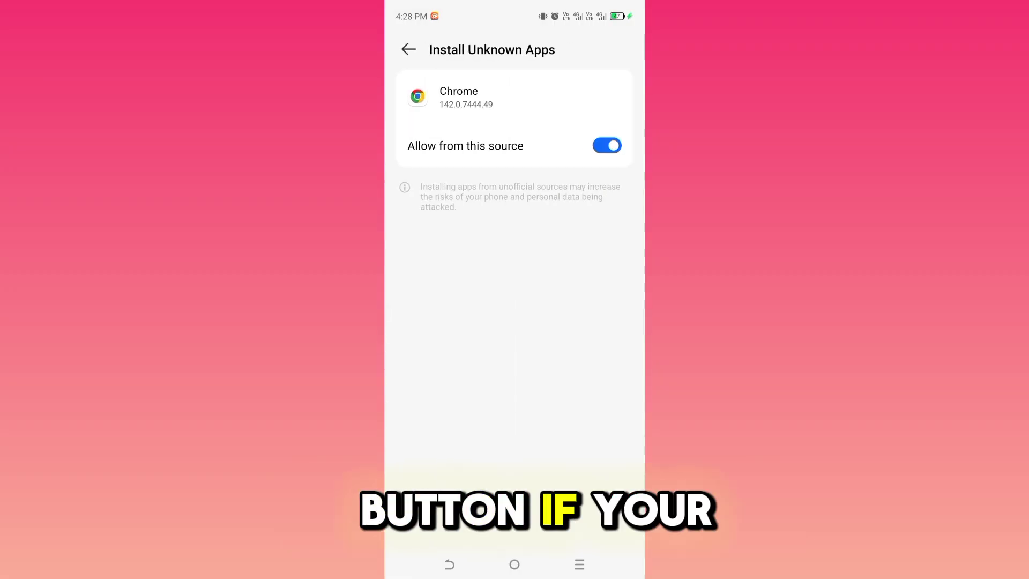
left_click(606, 145)
left_click(449, 565)
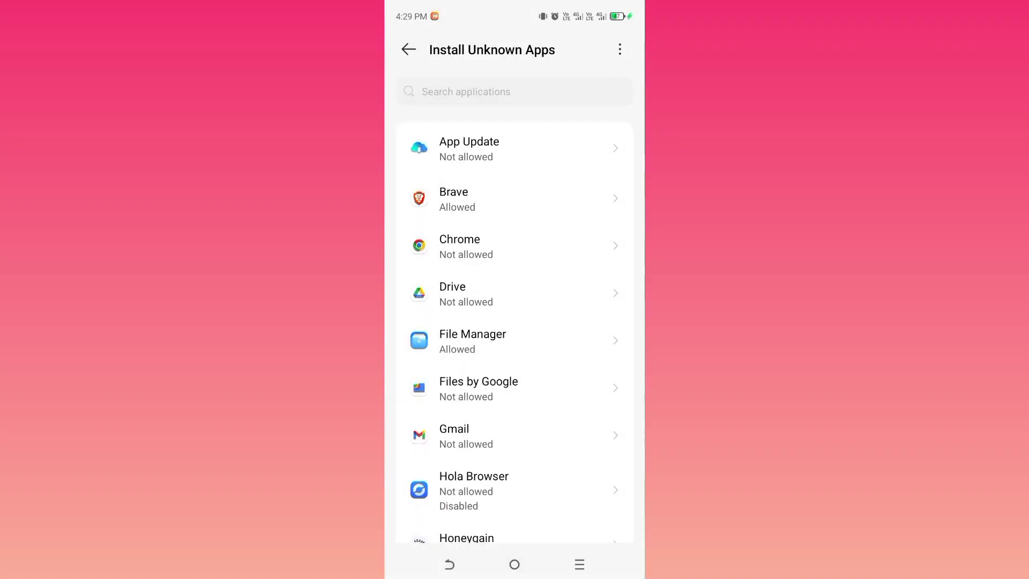
Switch off Brave's Allow from this source permission
left_click(453, 198)
left_click(607, 145)
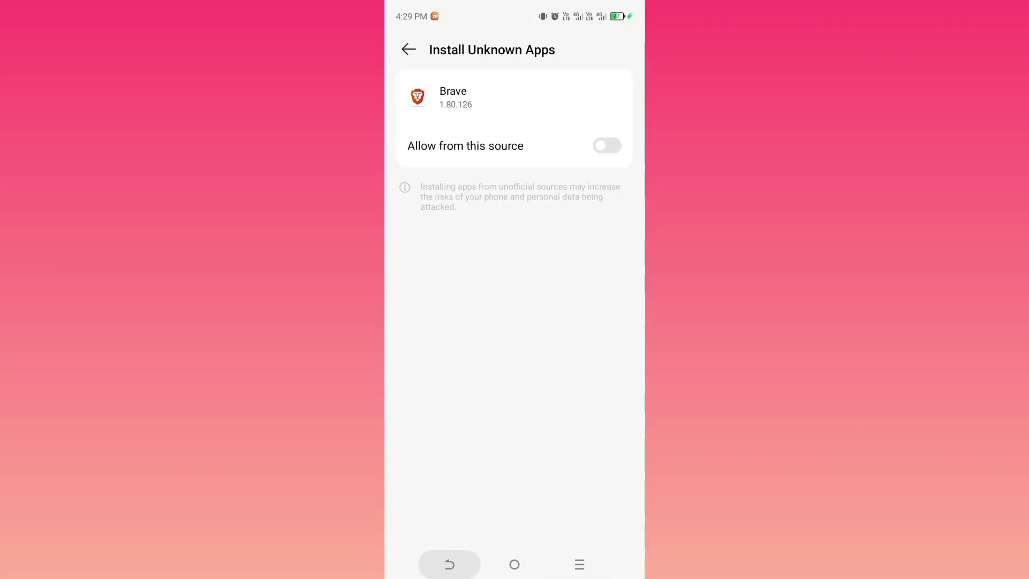
scroll(515, 322, "down", 3)
scroll(514, 321, "down", 3)
scroll(515, 321, "down", 3)
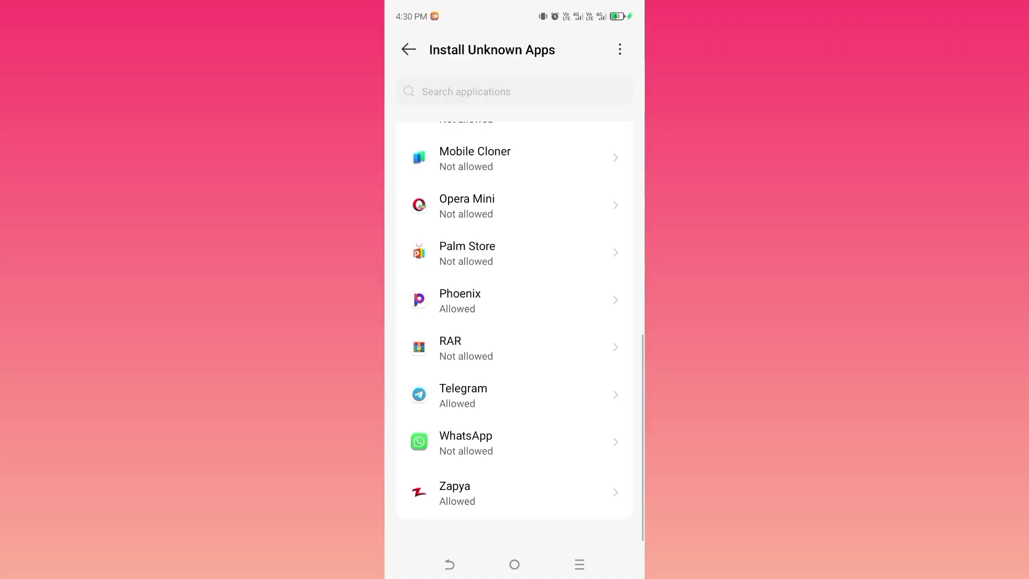
Confirm WhatsApp is Not allowed and set Zapya to Not allowed
left_click(465, 442)
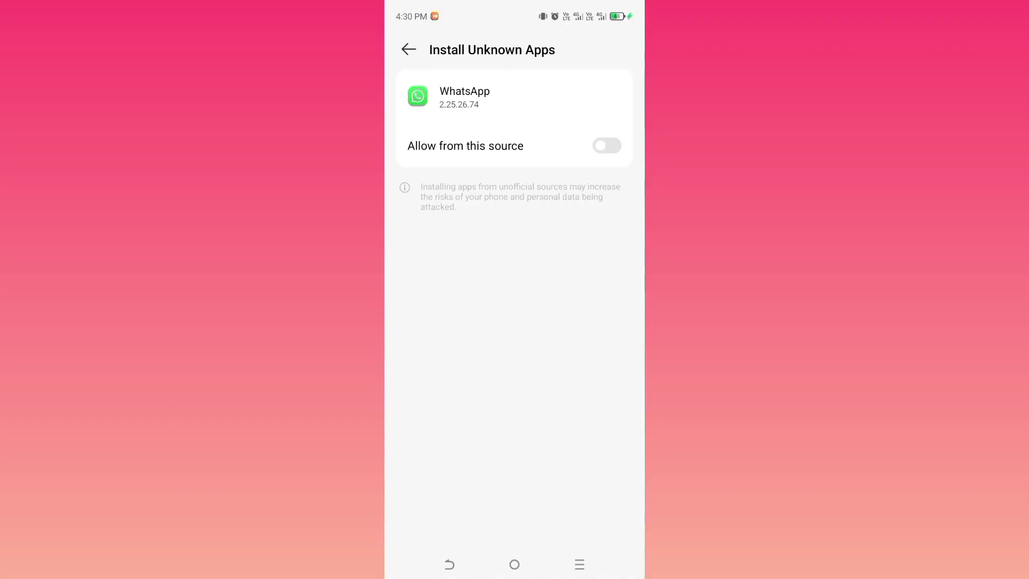
left_click(449, 564)
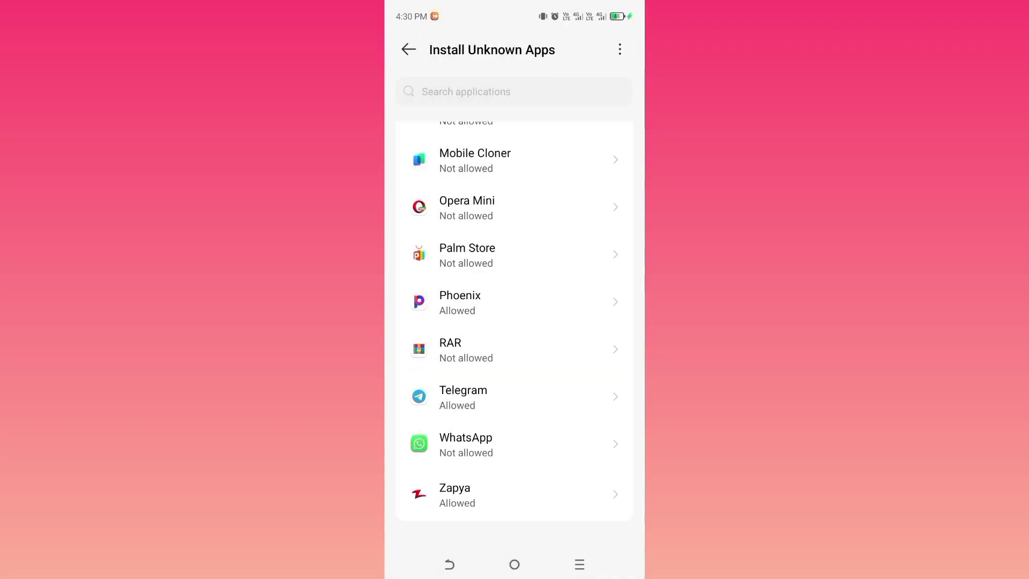
left_click(465, 494)
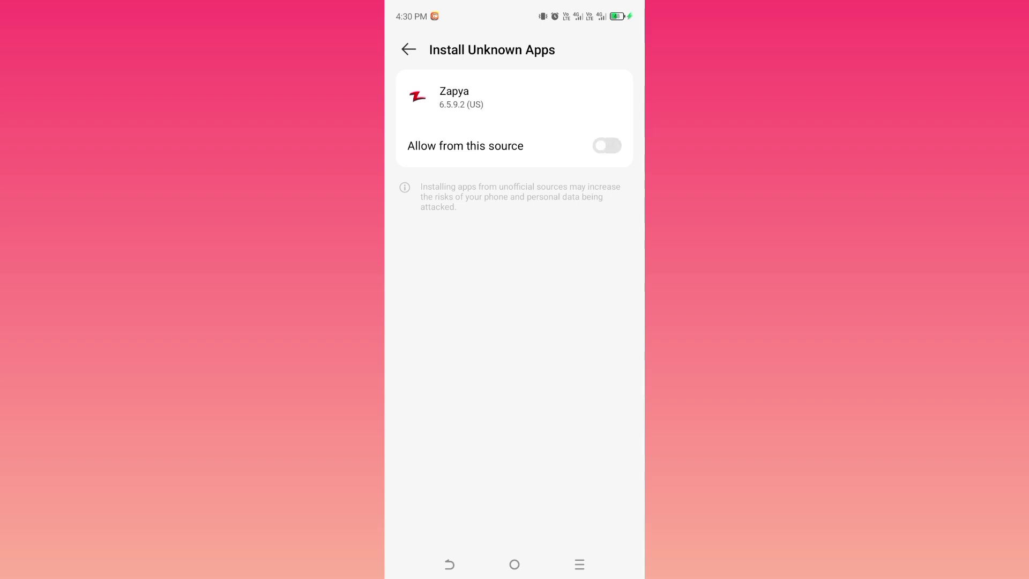
left_click(449, 564)
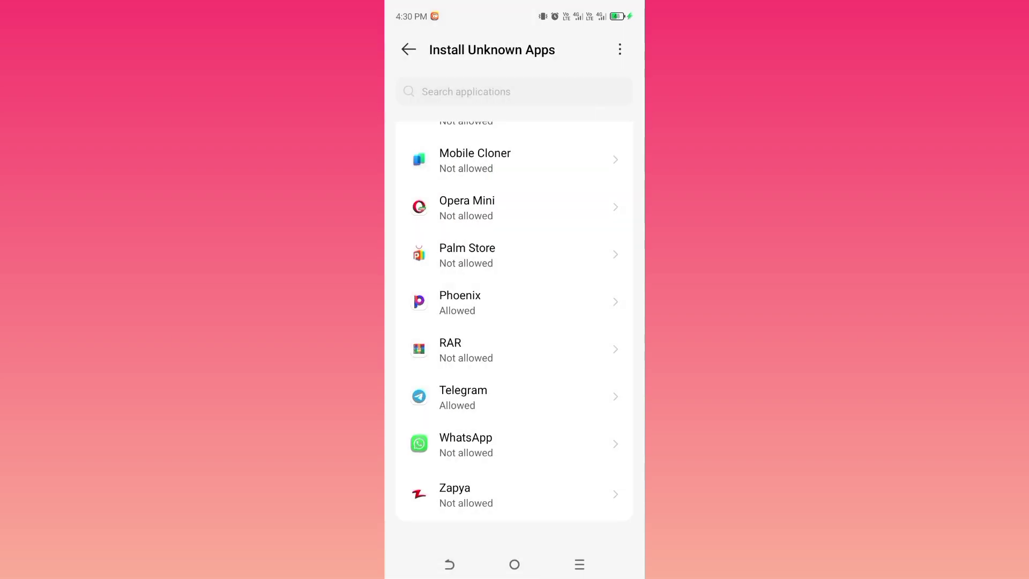
scroll(514, 322, "up", 3)
scroll(515, 321, "up", 3)
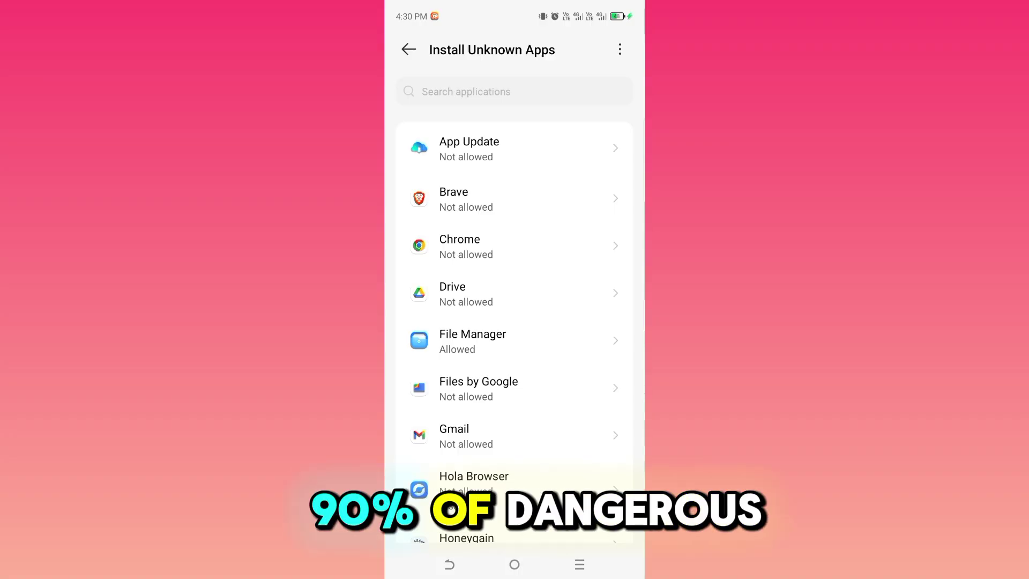
Verify Phoenix and other apps read Not allowed, then back out of the list
scroll(515, 333, "down", 1)
scroll(515, 332, "down", 1)
scroll(515, 332, "down", 3)
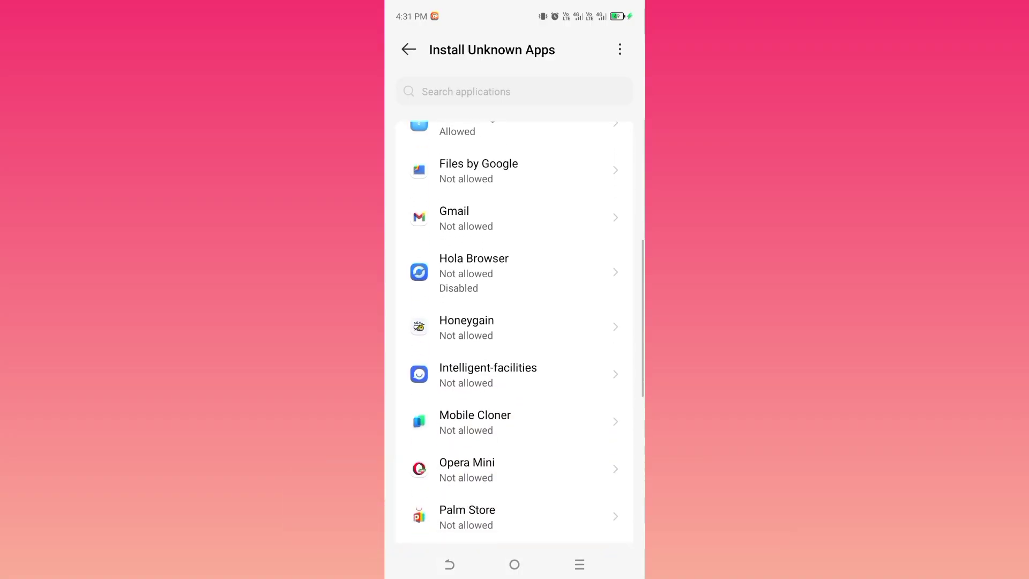
scroll(515, 332, "down", 1)
scroll(514, 332, "down", 2)
scroll(514, 332, "down", 1)
scroll(515, 332, "down", 1)
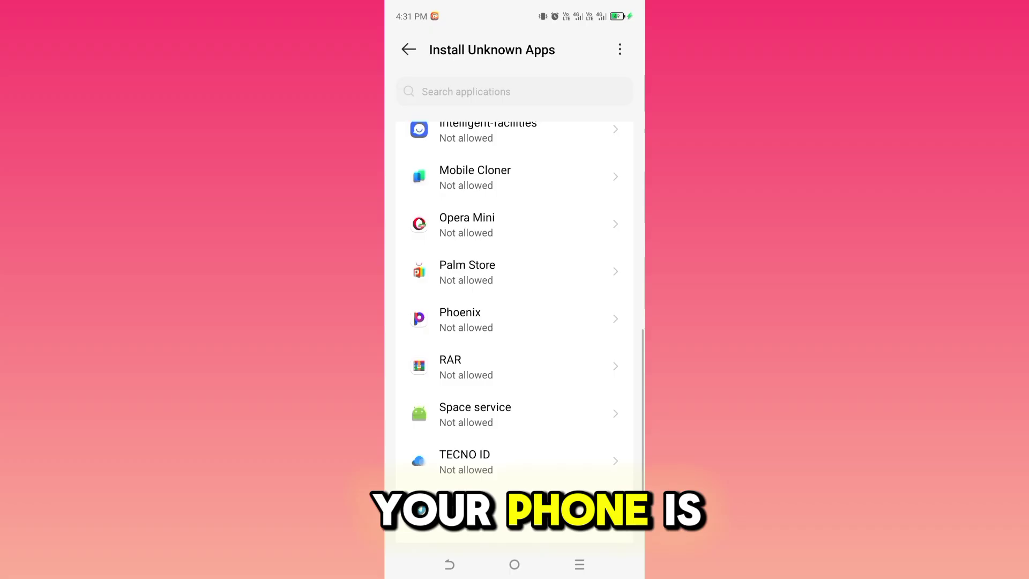
scroll(514, 332, "down", 1)
left_click(449, 564)
left_click(514, 564)
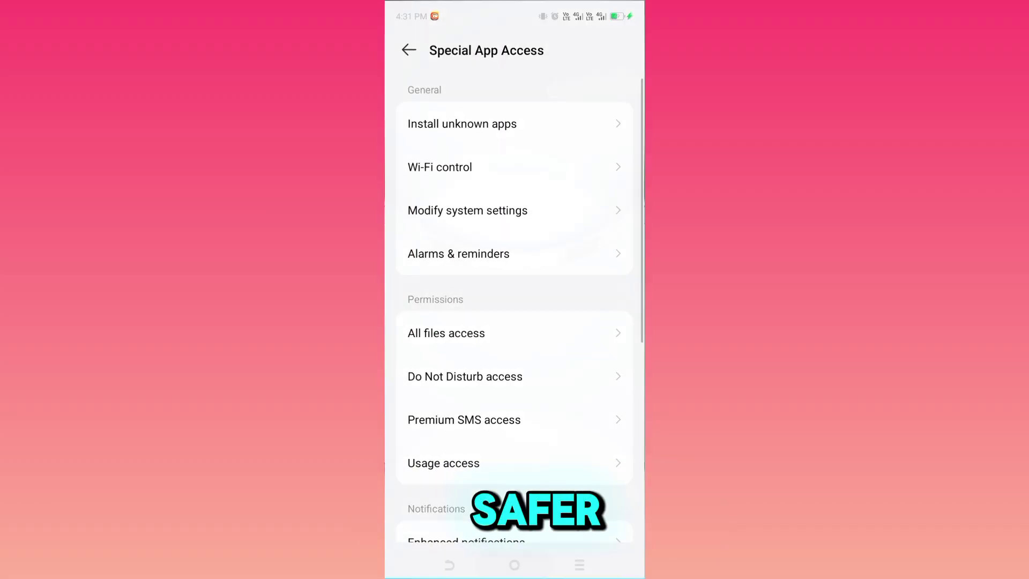